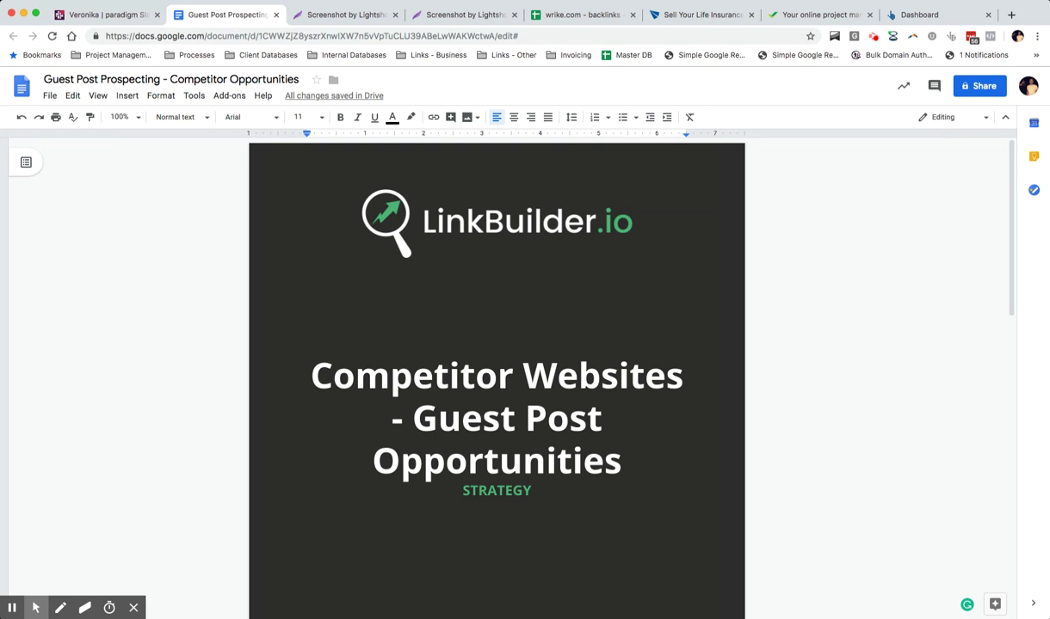
Go past the cover page and highlight the heading "Finding Competitor Guest Post Opportunities" on page 2.
scroll(496, 378, "down", 5)
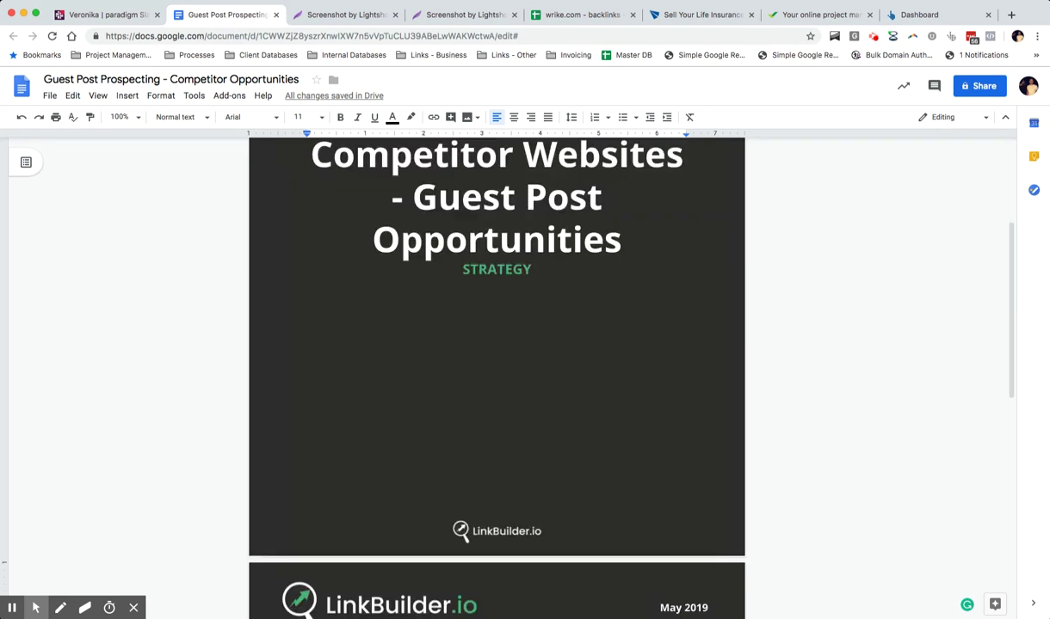
scroll(496, 378, "up", 2)
scroll(496, 378, "down", 10)
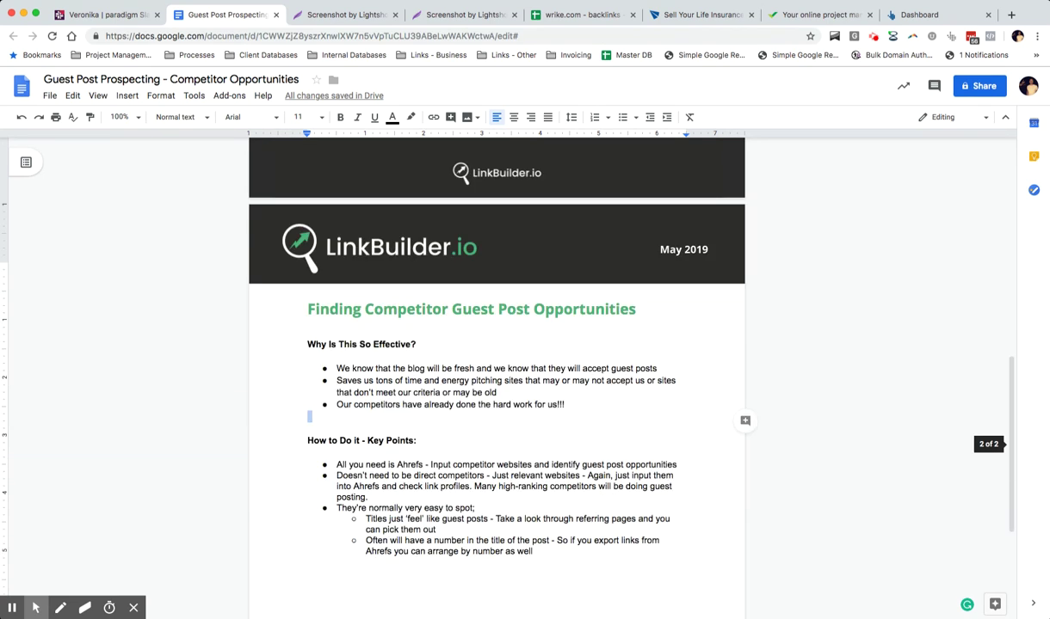
left_click_drag(636, 220, 318, 222)
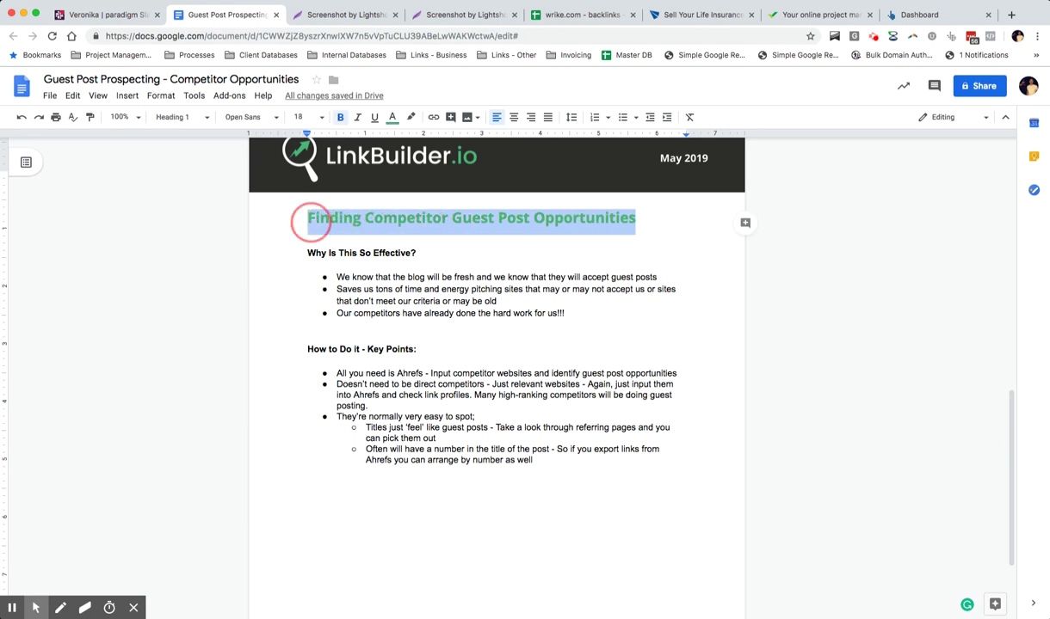
left_click(302, 220)
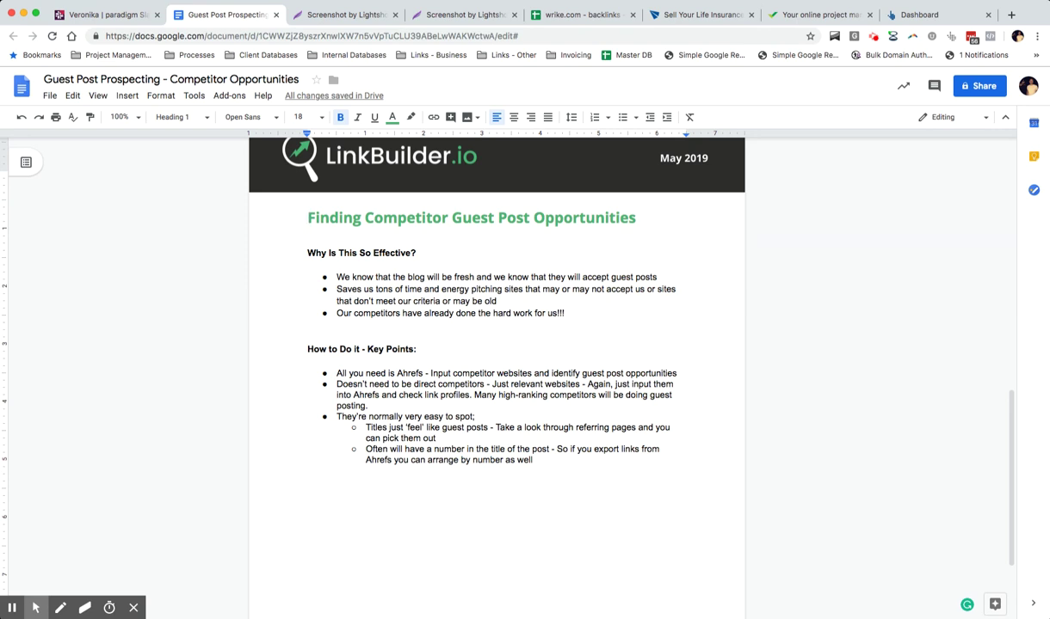
Read through the three bullet points under "Why Is This So Effective?", marking the passages being covered.
left_click(658, 277)
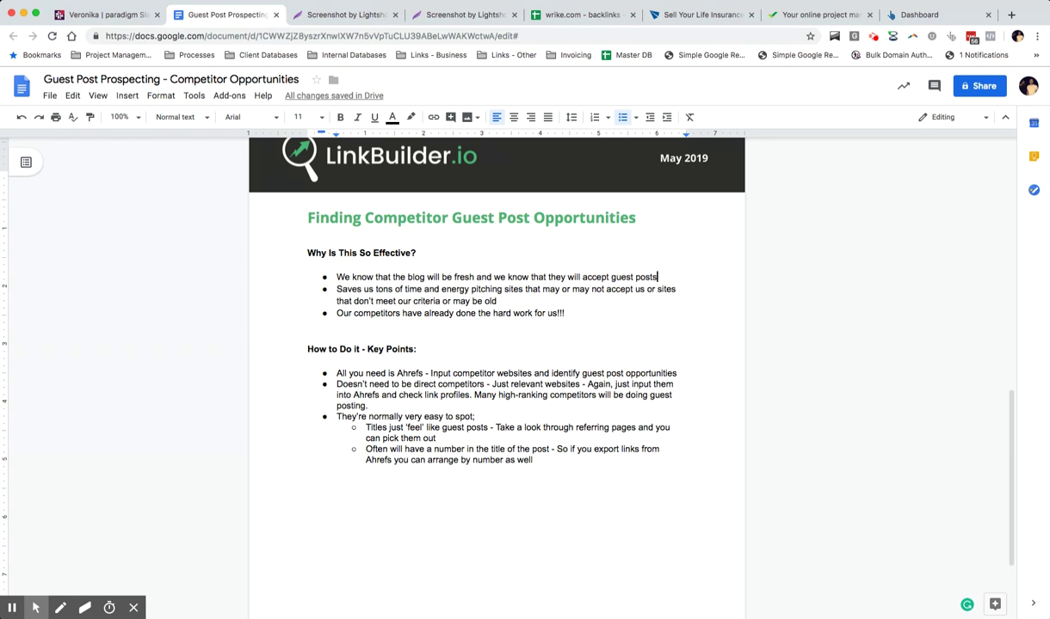
left_click_drag(637, 288, 592, 277)
left_click(588, 277)
mouse_move(497, 301)
left_mouse_down()
mouse_move(361, 279)
mouse_move(337, 290)
mouse_move(503, 302)
left_mouse_up()
left_click(337, 290)
left_click(501, 302)
left_click_drag(586, 317, 321, 314)
left_click(533, 290)
left_click_drag(579, 318, 585, 271)
left_click(586, 271)
Read the "How to Do it - Key Points" bullets on using Ahrefs and on relevant, not necessarily direct, competitors.
scroll(497, 344, "down", 2)
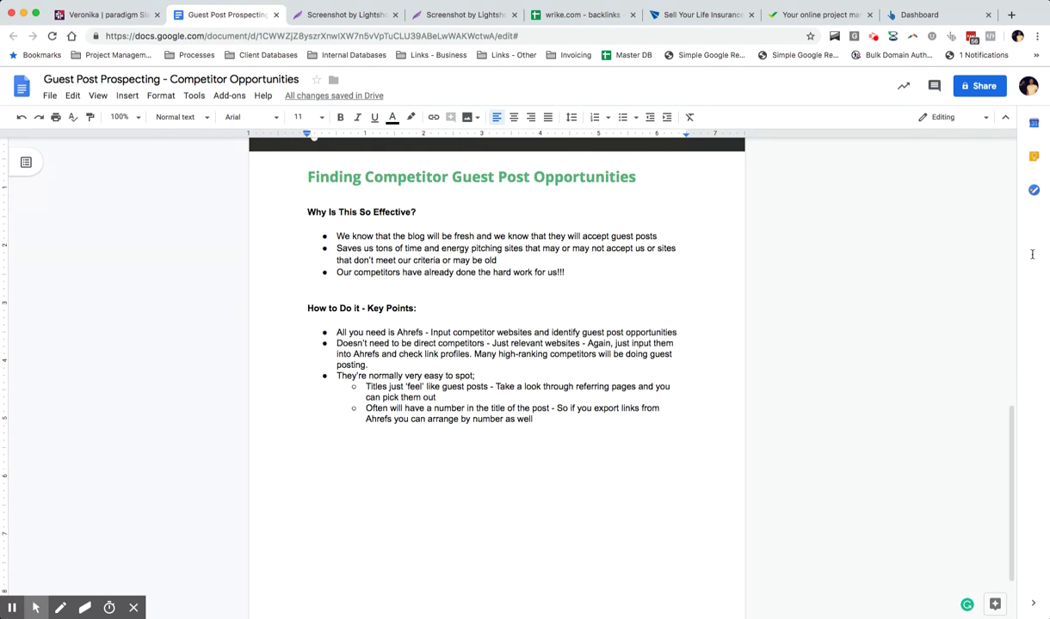
left_click(422, 282)
left_click_drag(375, 332, 617, 333)
left_click(616, 333)
left_click_drag(336, 343, 417, 368)
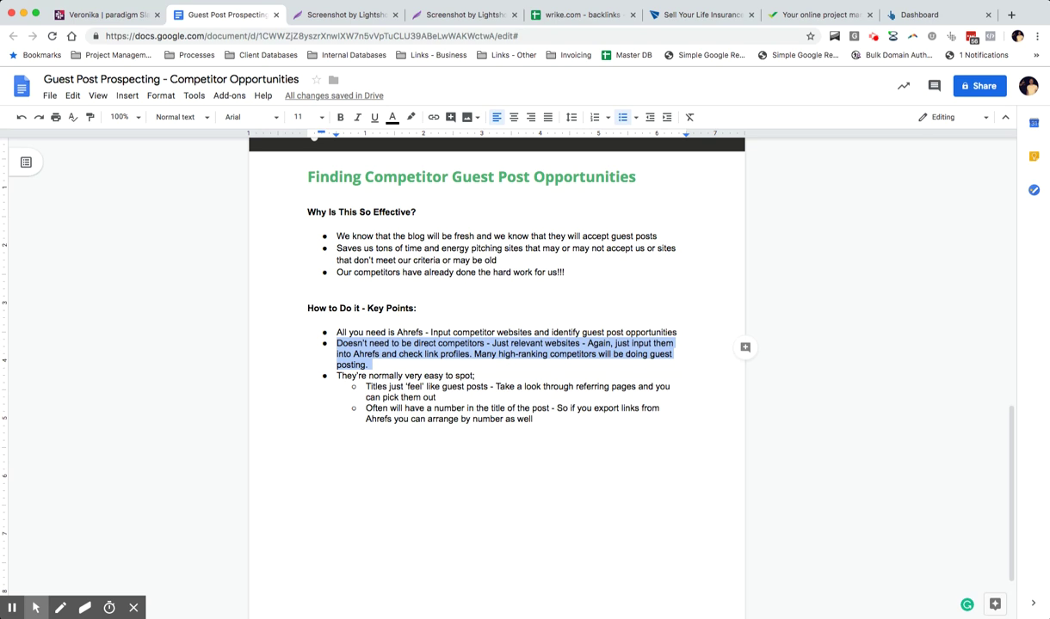
left_click(379, 351)
left_click_drag(365, 353, 469, 355)
left_click(456, 364)
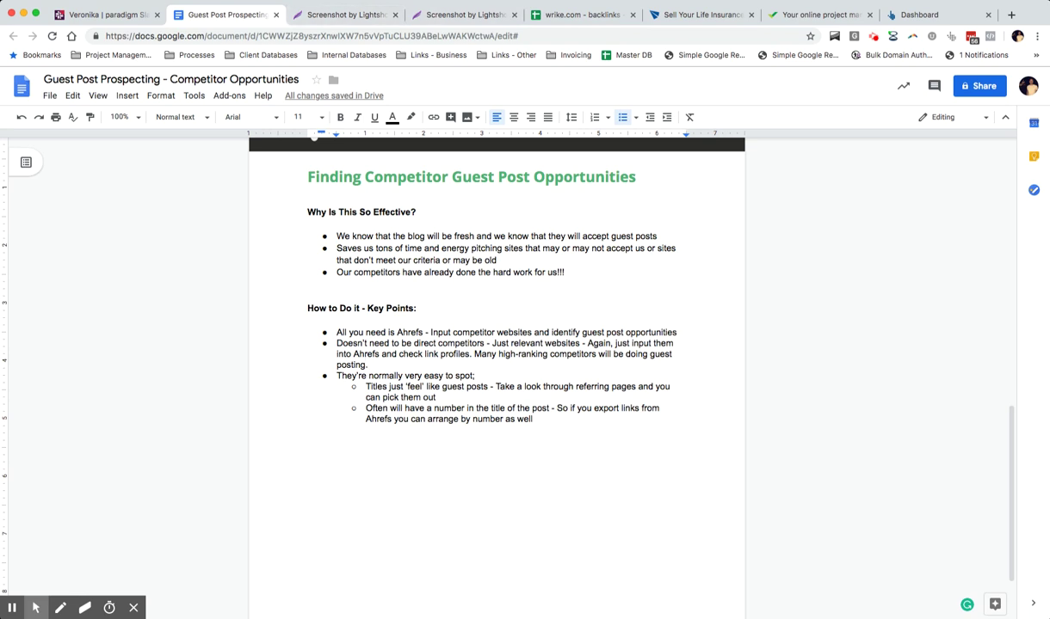
View both Lightshot screenshots of guest post backlink examples and switch to the wrike.com - backlinks spreadsheet.
left_click(343, 15)
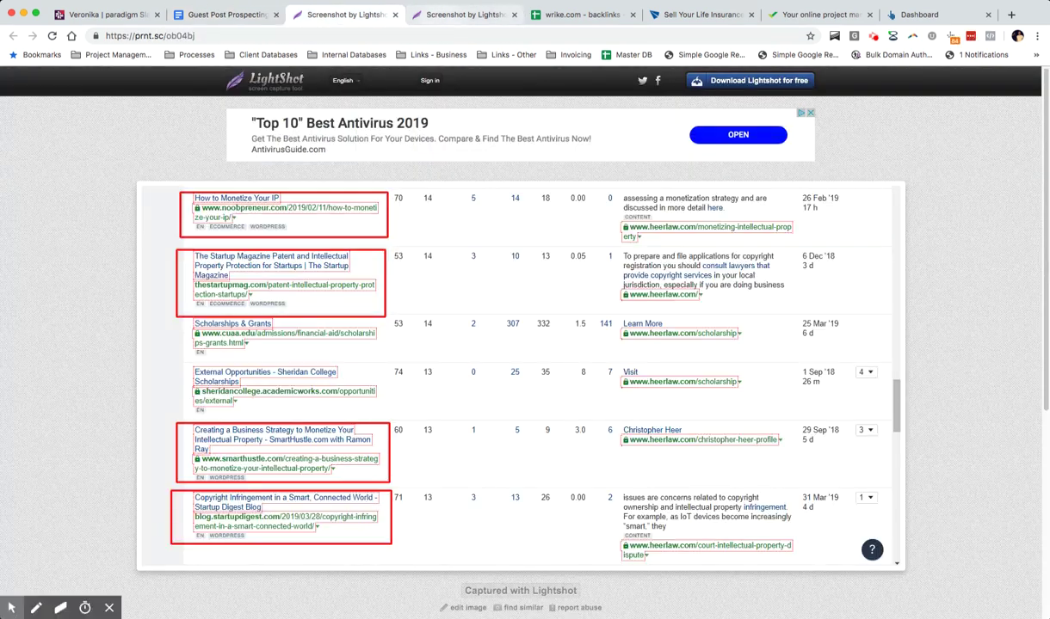
left_click(465, 15)
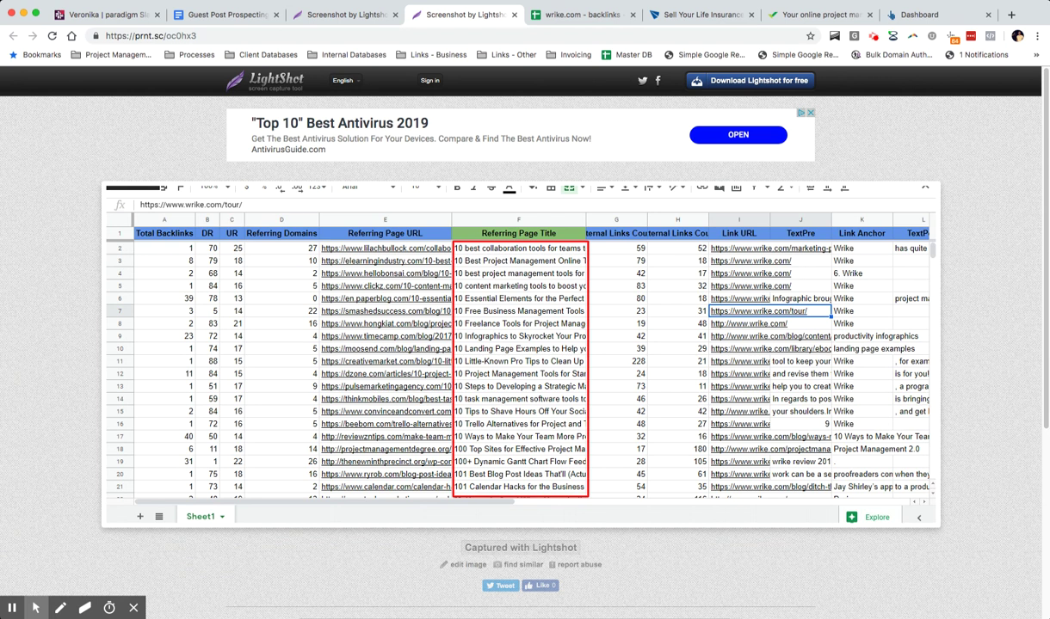
key("ctrl+Tab")
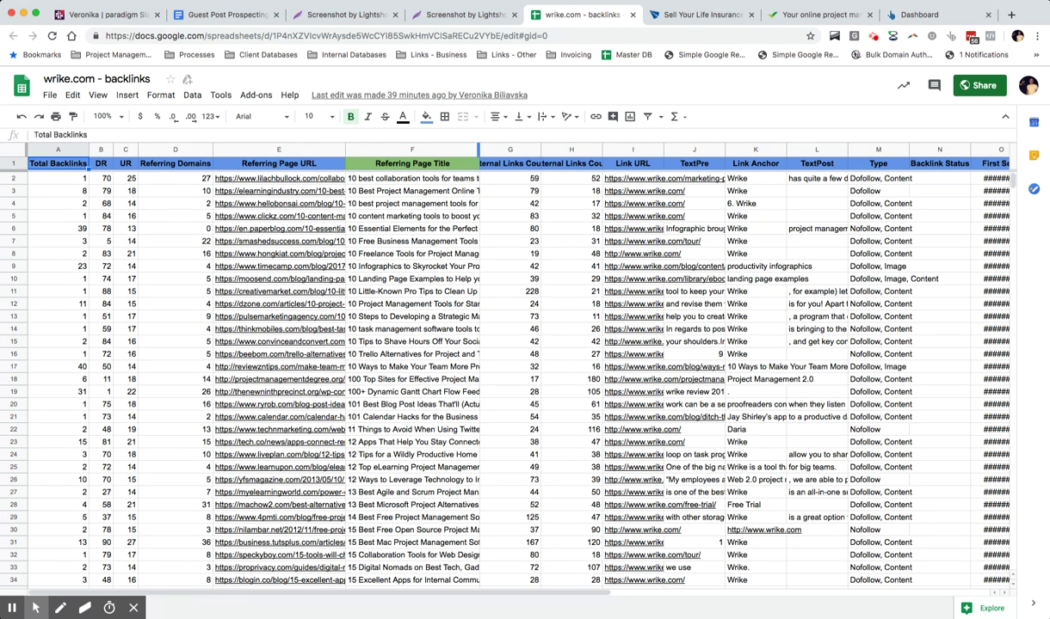
Widen the Referring Page Title column so that more of each title is readable.
left_click_drag(478, 157, 527, 154)
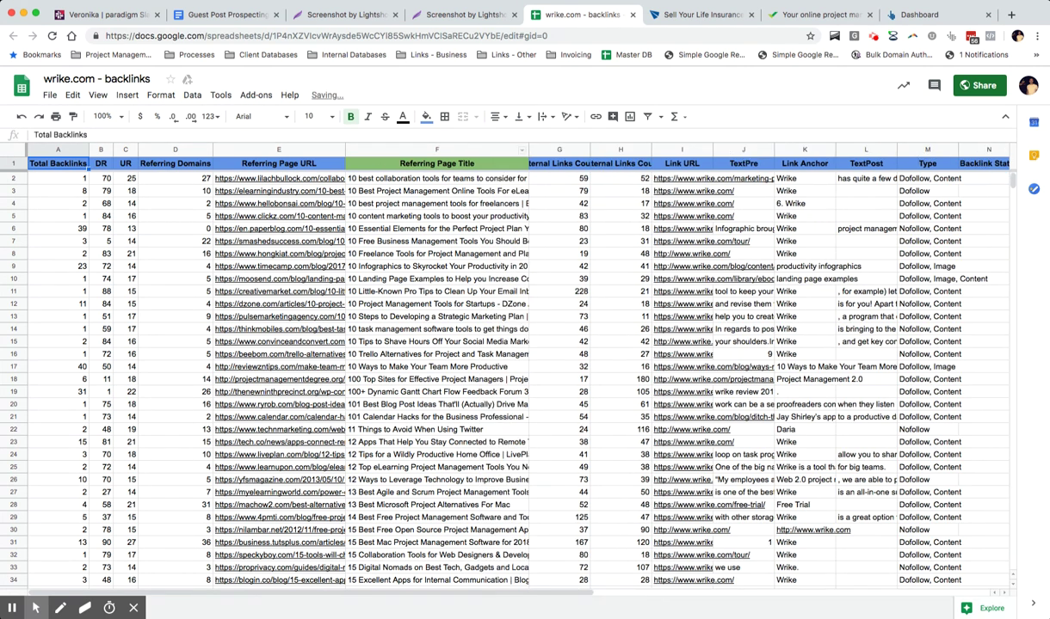
scroll(465, 361, "down", 20)
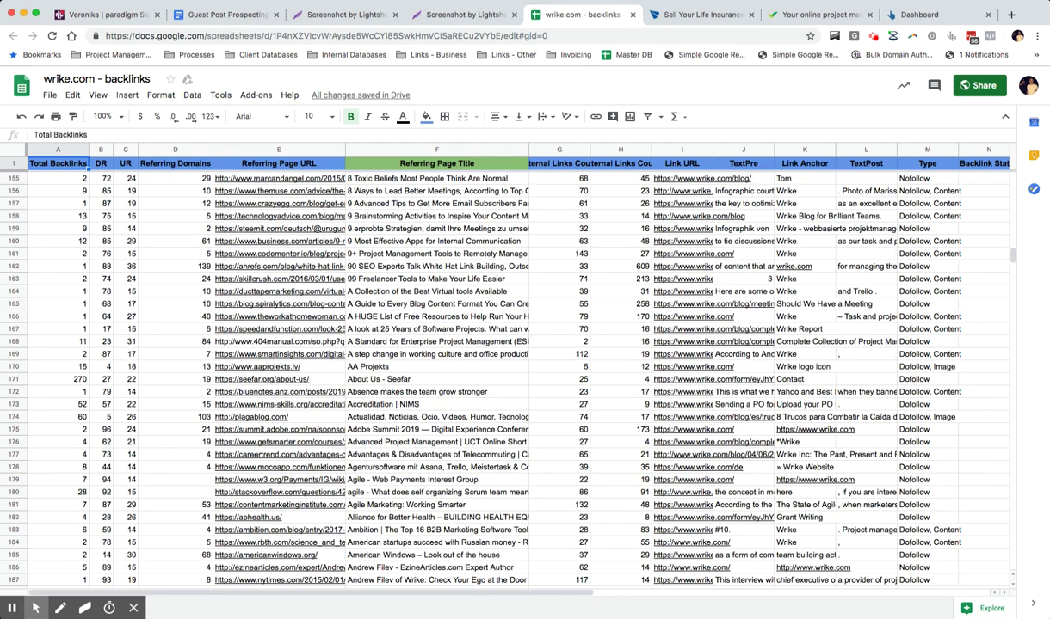
scroll(465, 362, "up", 10)
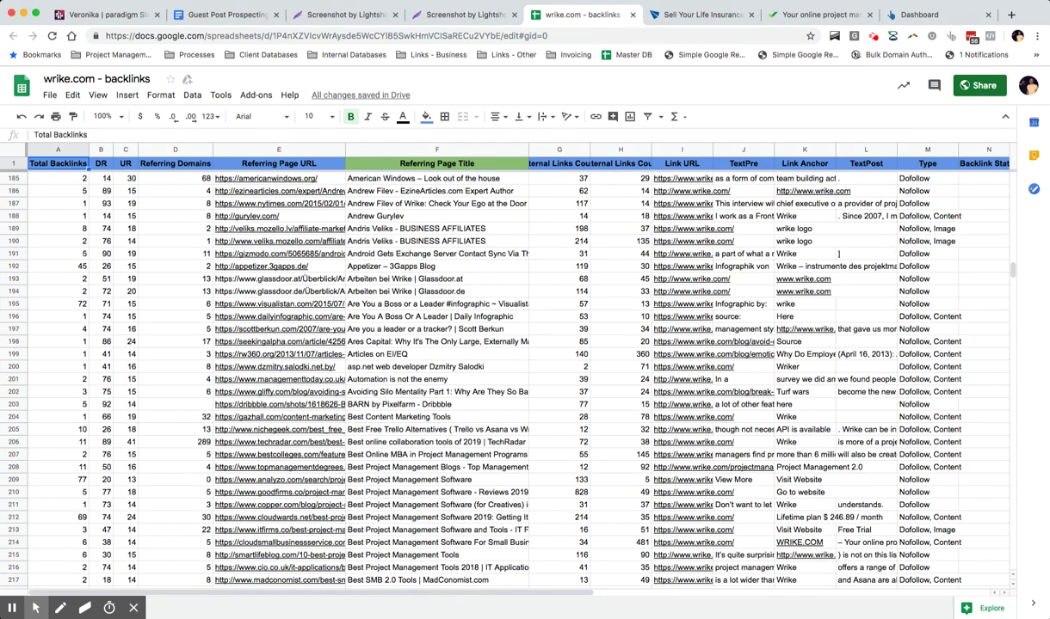
scroll(464, 361, "up", 20)
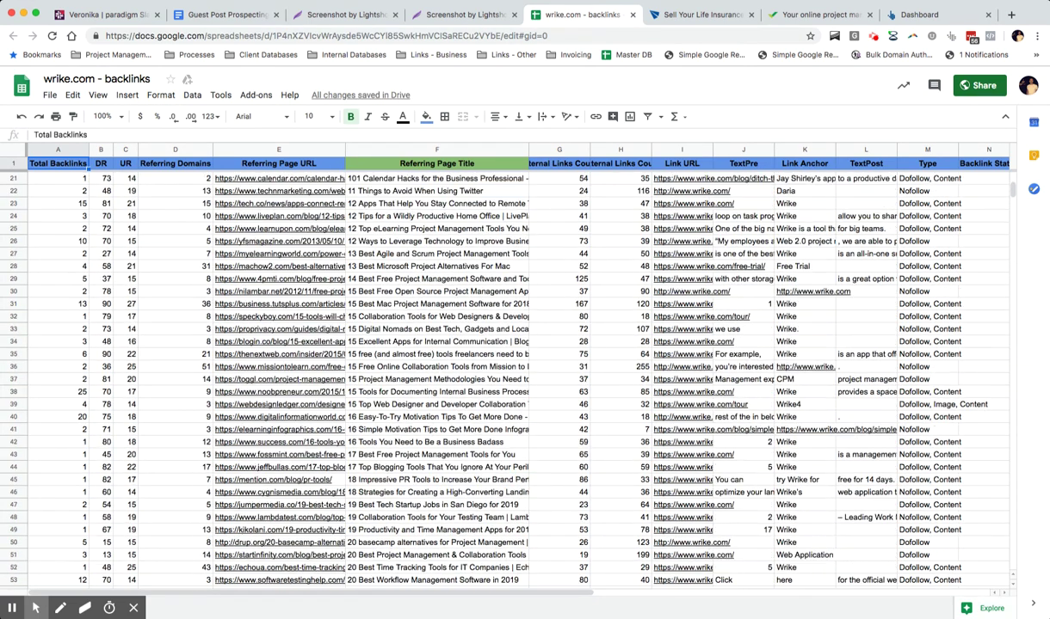
scroll(464, 361, "up", 6)
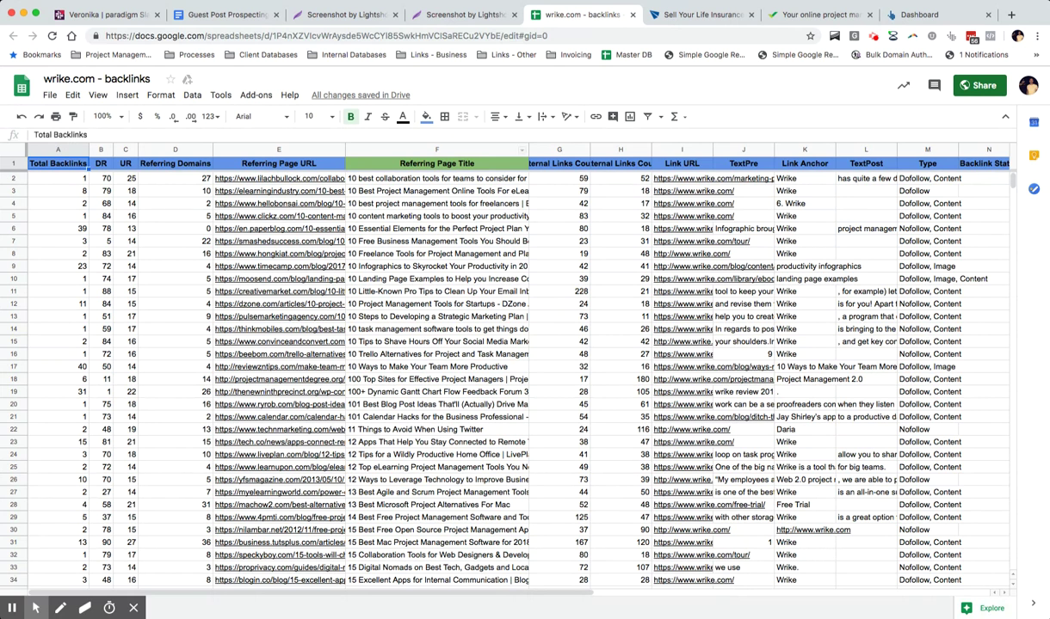
left_click_drag(527, 149, 550, 150)
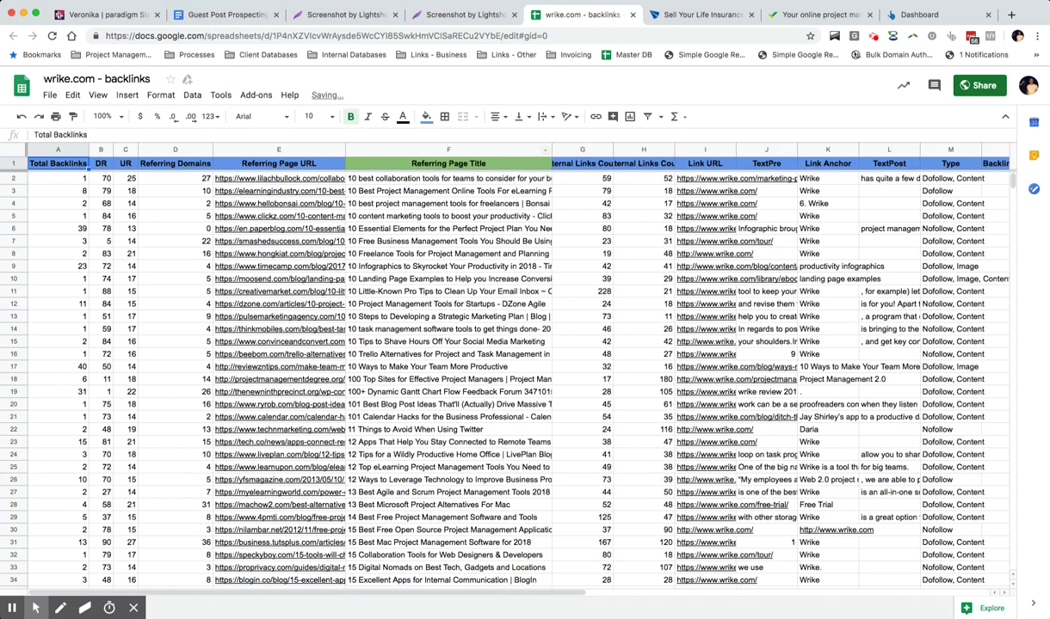
Examine the number-led page titles in the Referring Page Title column for likely guest posts, including rows 2, 5, 10 and 19.
left_click(380, 179)
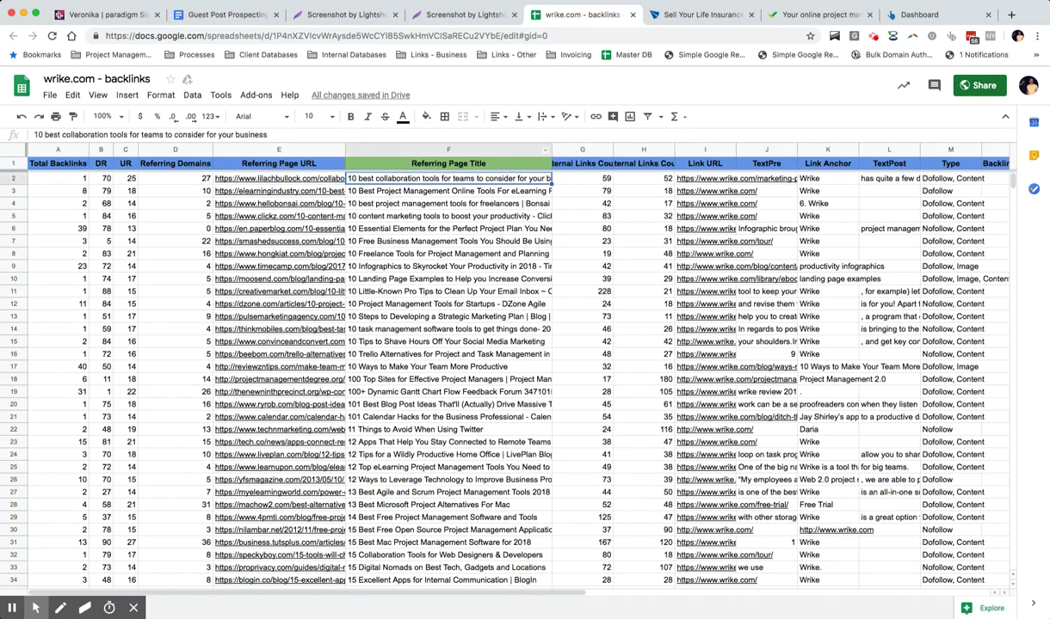
left_click(438, 216)
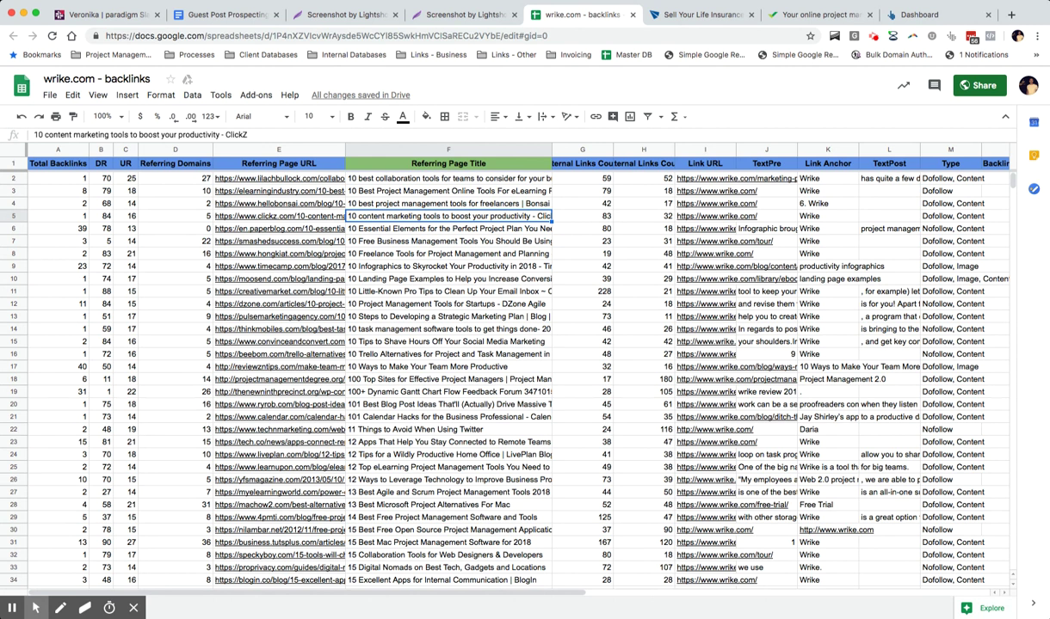
left_click(583, 279)
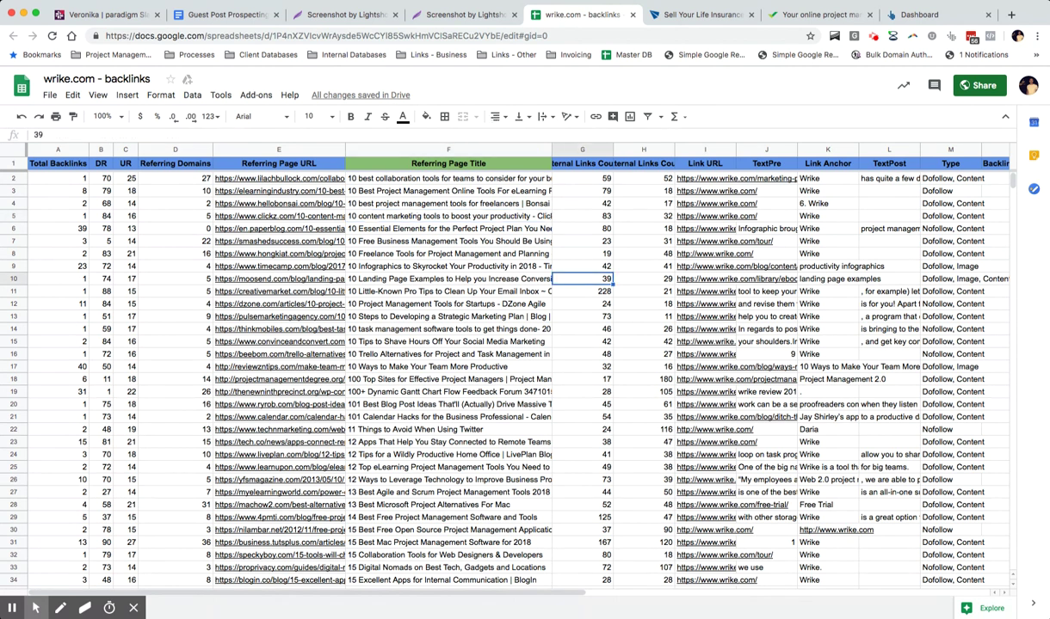
left_click(465, 279)
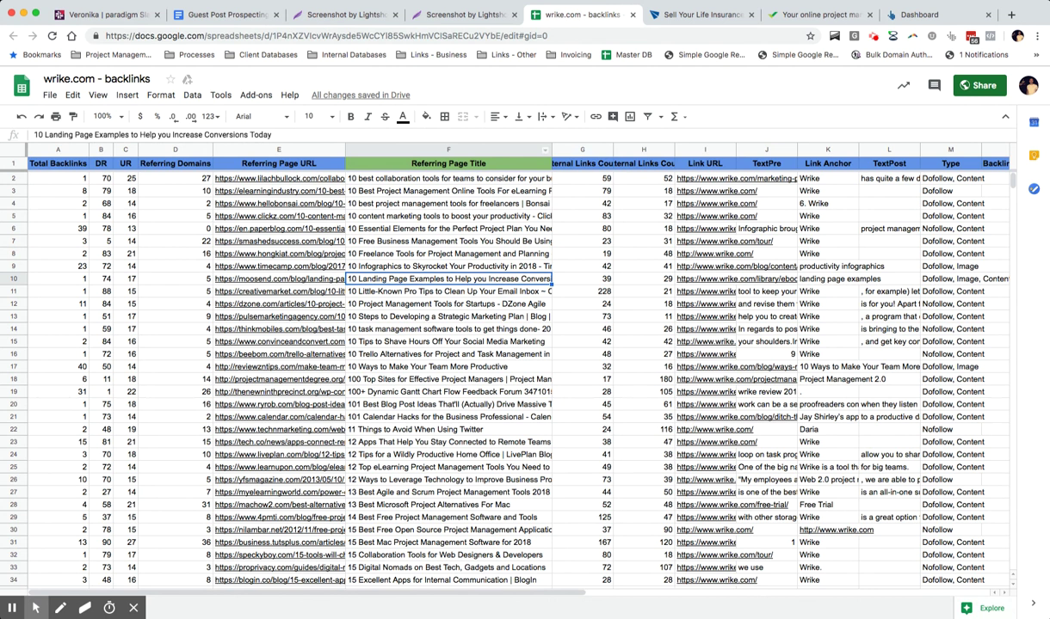
scroll(517, 379, "down", 2)
left_click(464, 316)
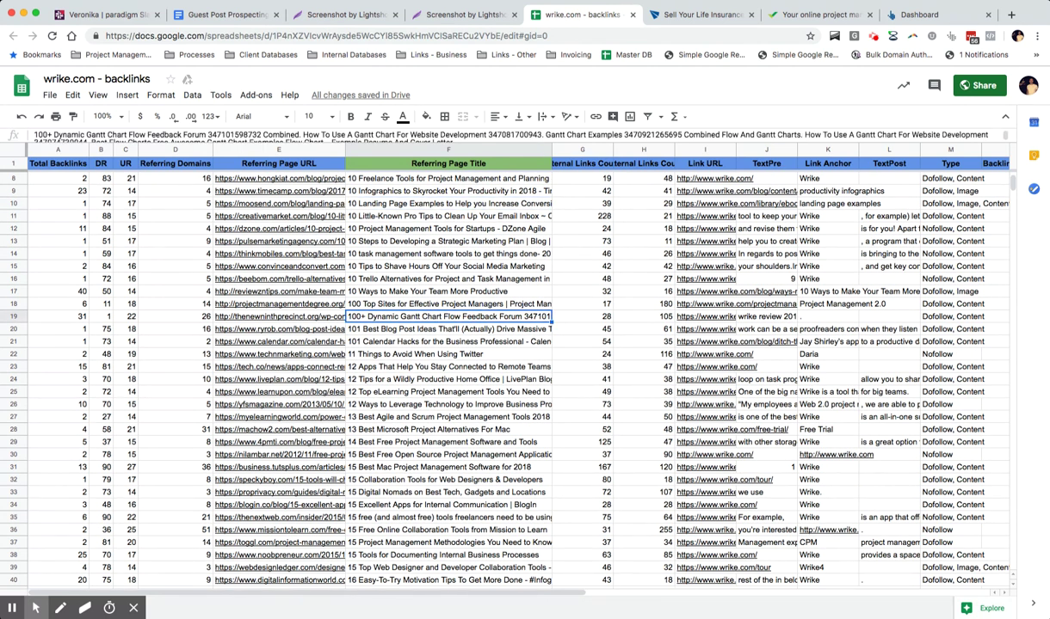
scroll(517, 379, "down", 9)
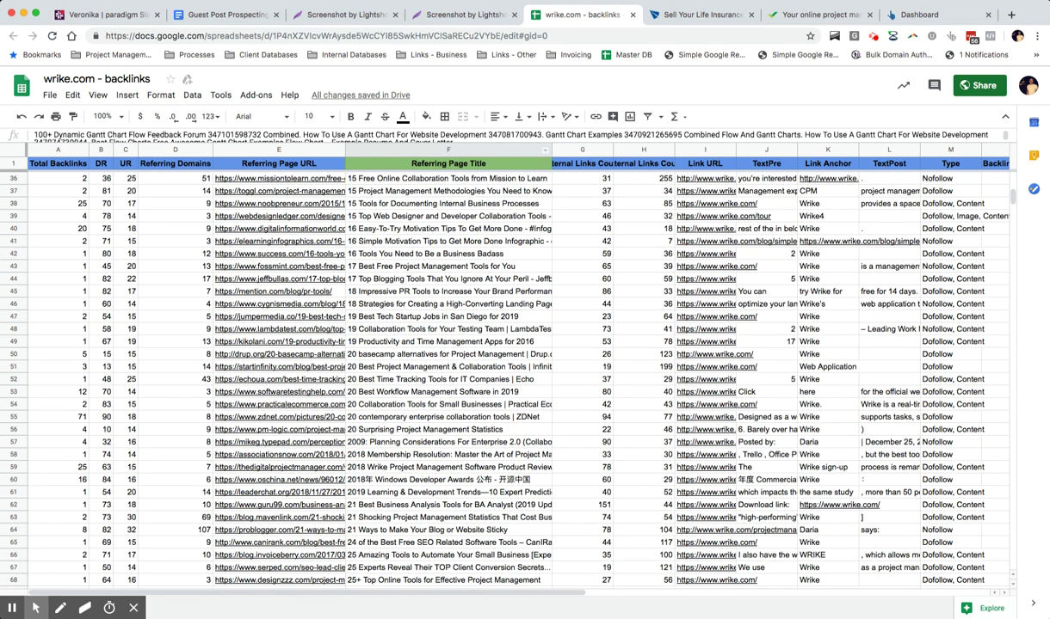
Select the Referring Page Title column and view the options for sorting it, leaving the order as it is.
left_click(448, 150)
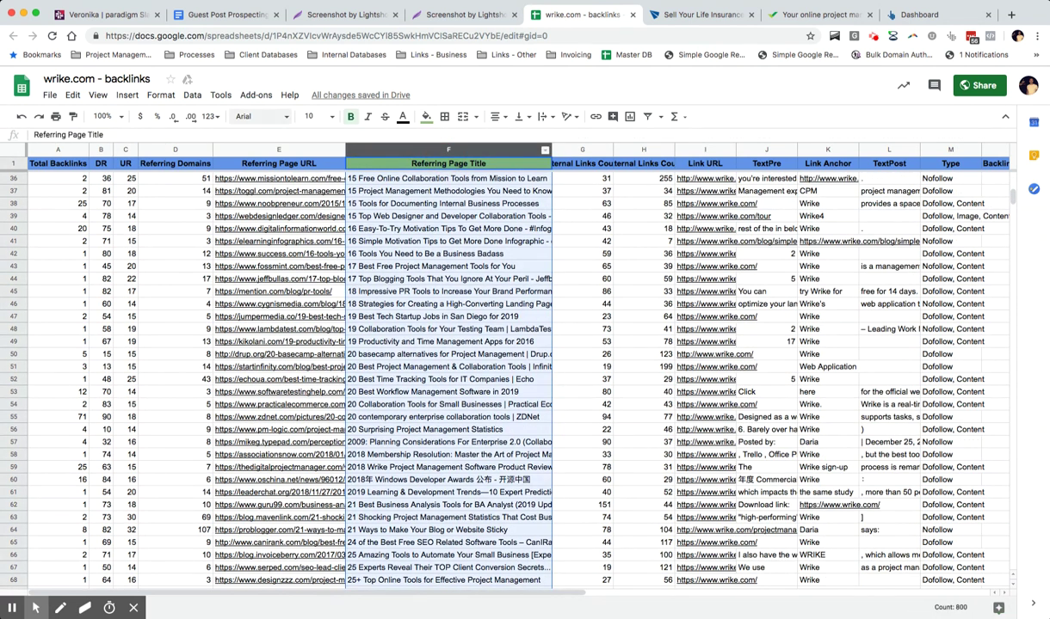
left_click(221, 95)
key("Left")
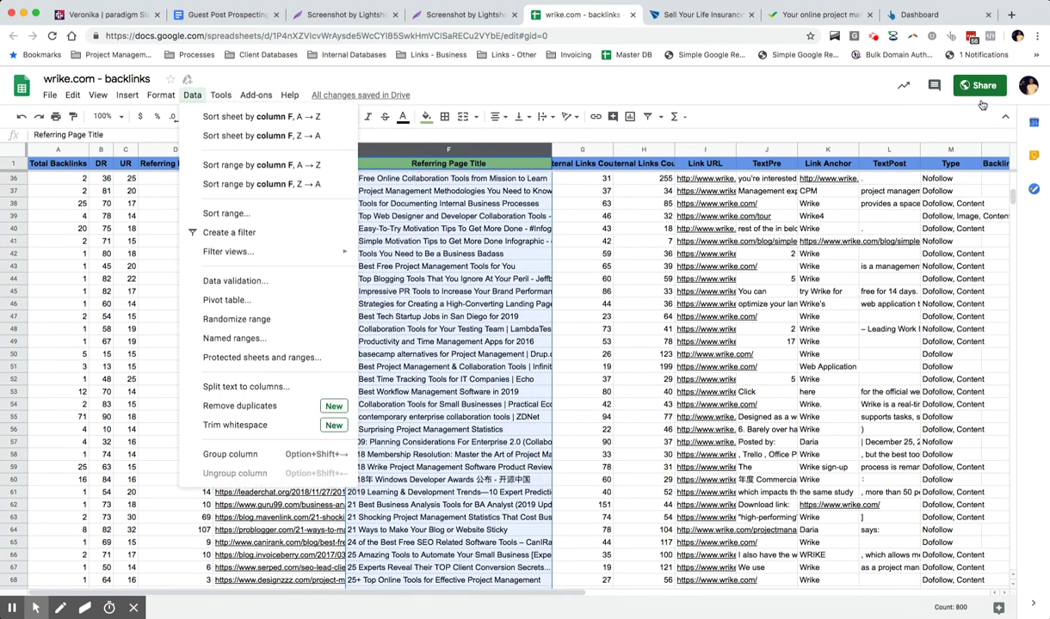
key("Down")
mouse_move(221, 95)
left_click(448, 242)
Highlight the referring page titles in rows 2 to 20 of the backlink list.
scroll(516, 379, "up", 10)
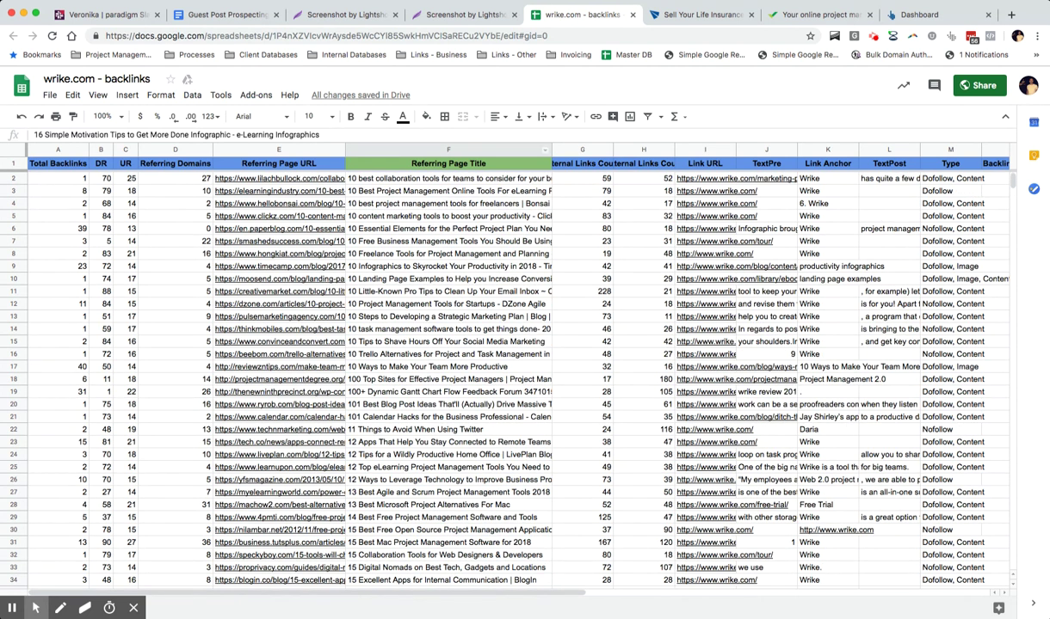
left_click_drag(422, 178, 446, 304)
scroll(430, 316, "down", 3)
Move the Wrike website tab directly after the backlinks spreadsheet tab, view its homepage and return to the spreadsheet.
left_click_drag(800, 14, 683, 15)
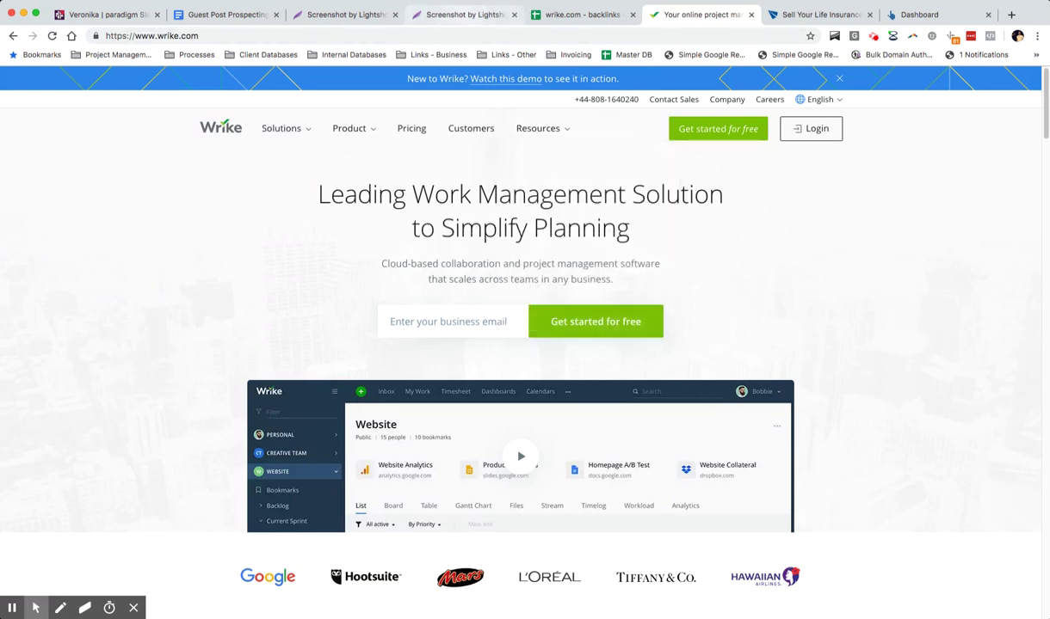
left_click(582, 14)
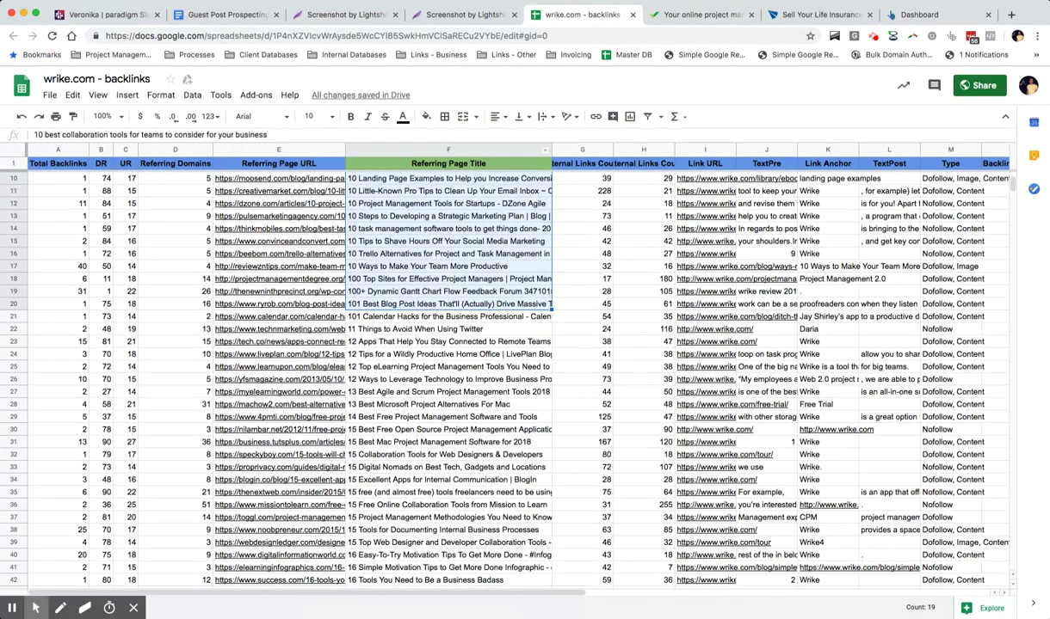
Highlight the referring page titles in rows 52 to 55 as further list-style examples.
scroll(499, 370, "down", 10)
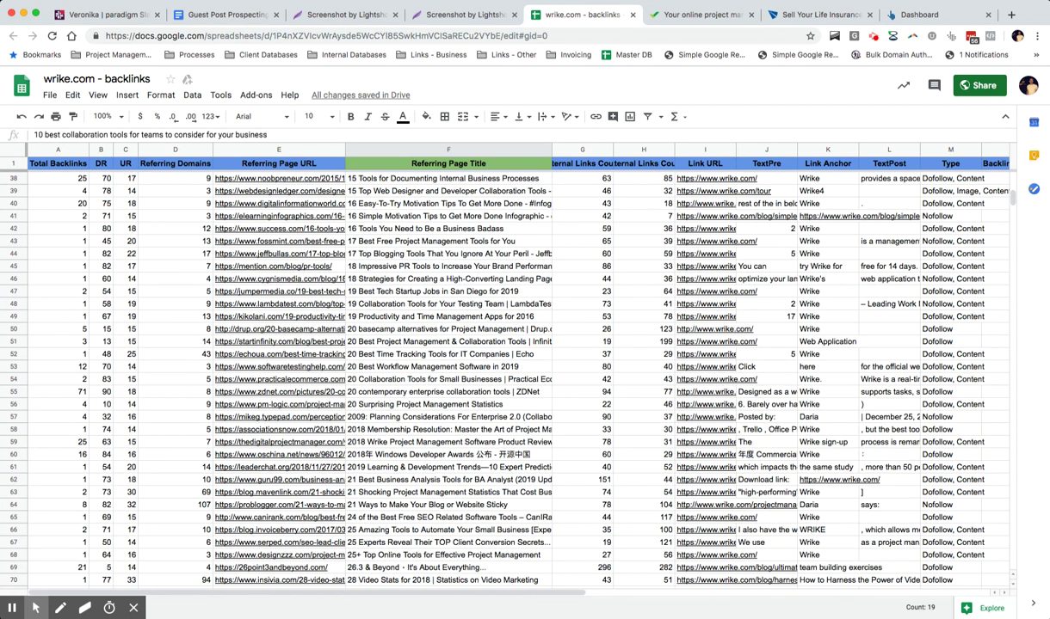
left_click_drag(392, 392, 409, 353)
left_click(644, 354)
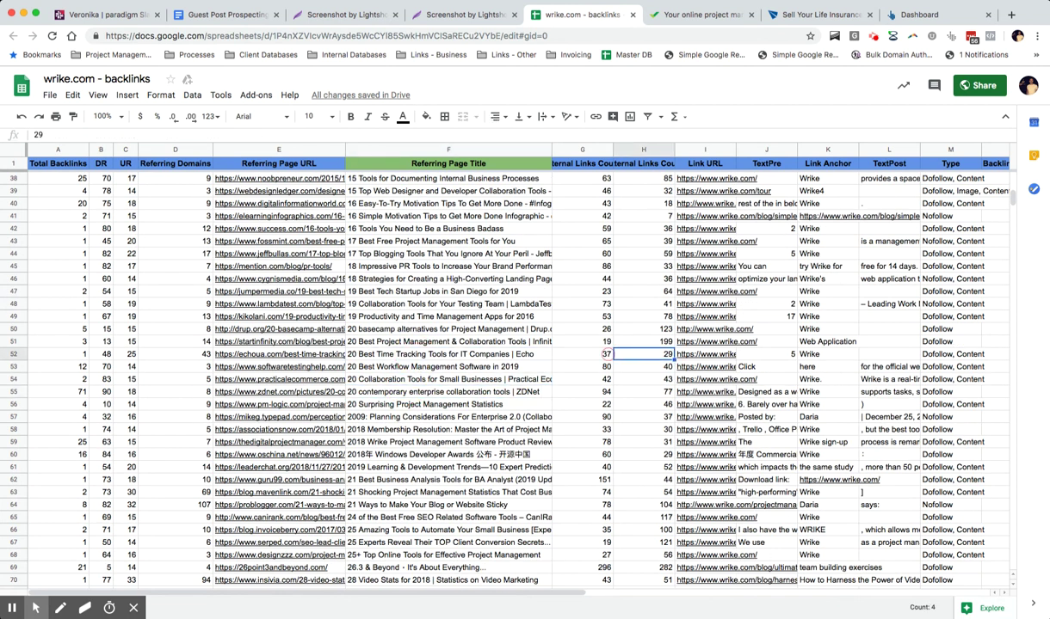
Open the smashedsuccess.com article from row 7, look through its ten tools and return to the backlinks spreadsheet.
scroll(499, 370, "up", 6)
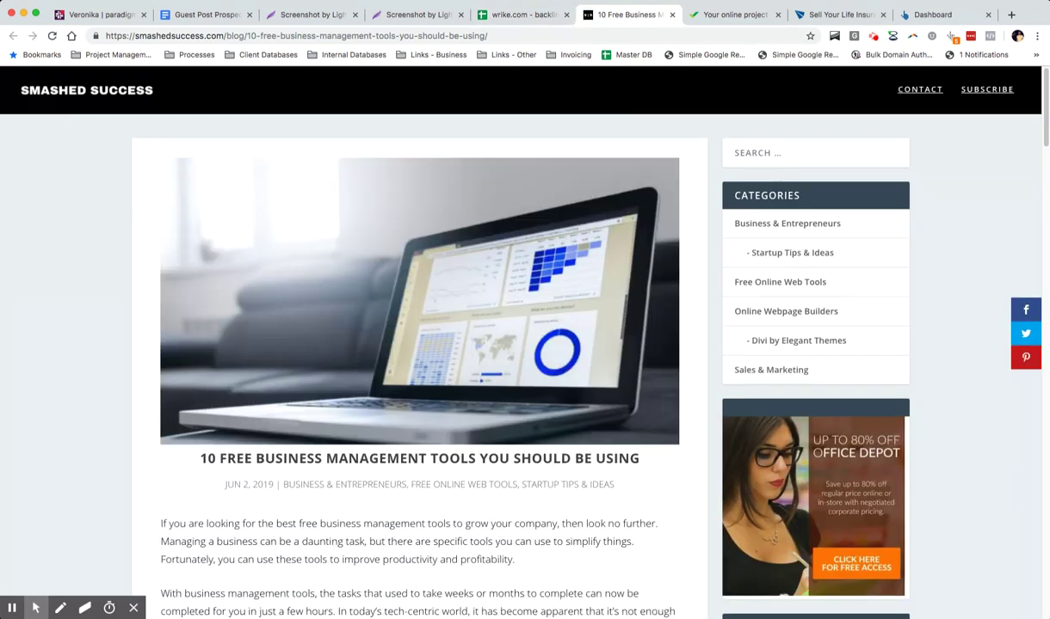
scroll(419, 344, "down", 20)
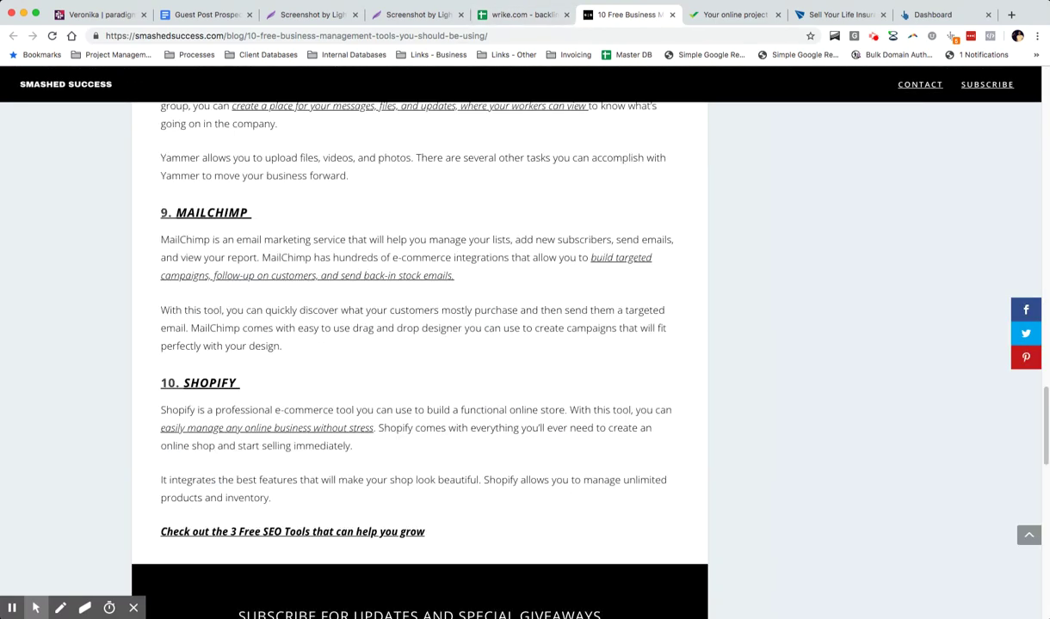
scroll(419, 344, "down", 5)
key("ctrl+shift+Tab")
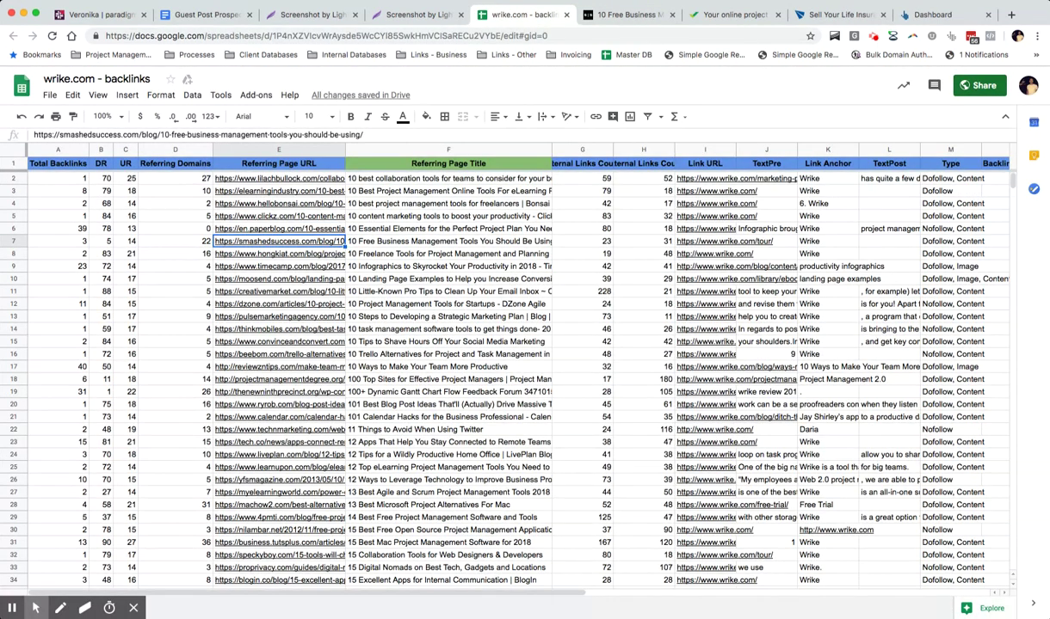
Examine the referring page titles in rows 9 and 14 and continue down the list.
left_click(453, 267)
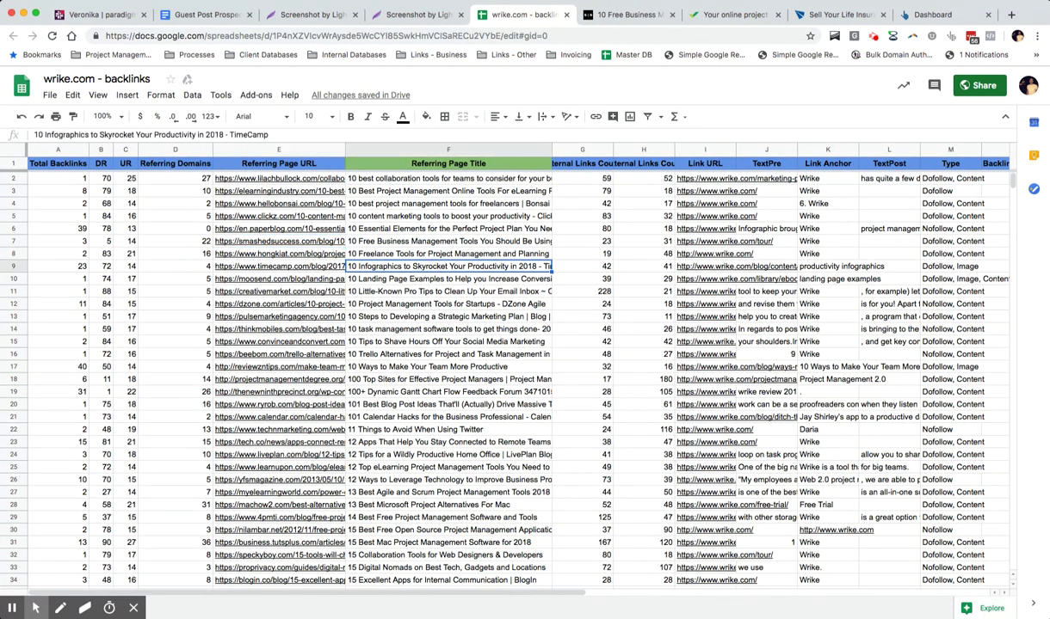
left_click(404, 329)
scroll(404, 327, "down", 3)
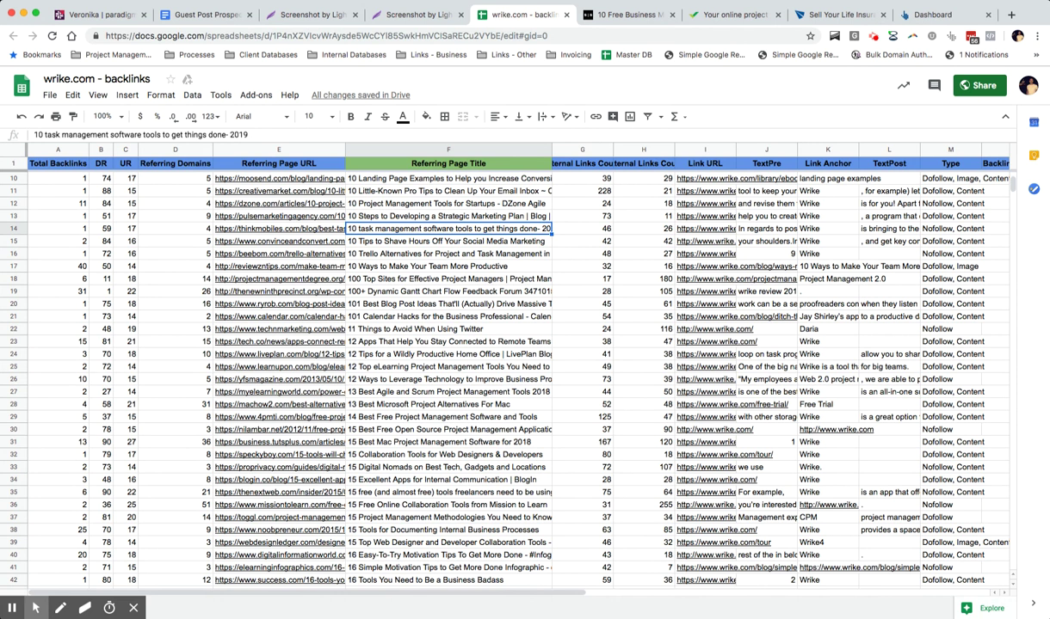
Open the reviewzntips.com article from row 17, close the previous article, examine the Wrike infographic and return to the backlinks spreadsheet.
left_click(375, 264)
left_click(225, 263)
left_click(272, 249)
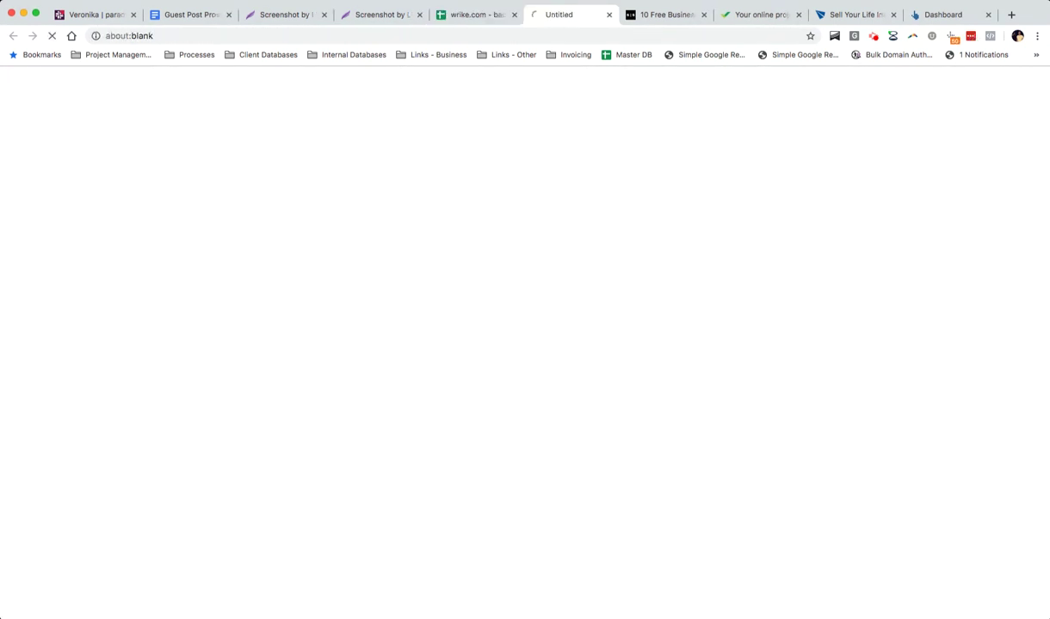
left_click(704, 14)
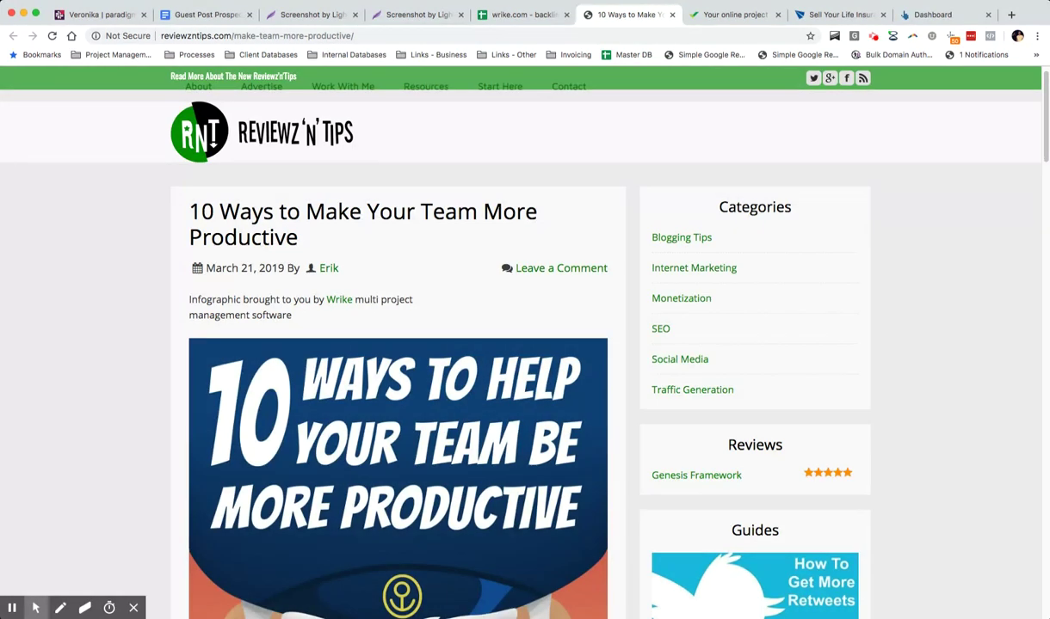
scroll(524, 344, "down", 2)
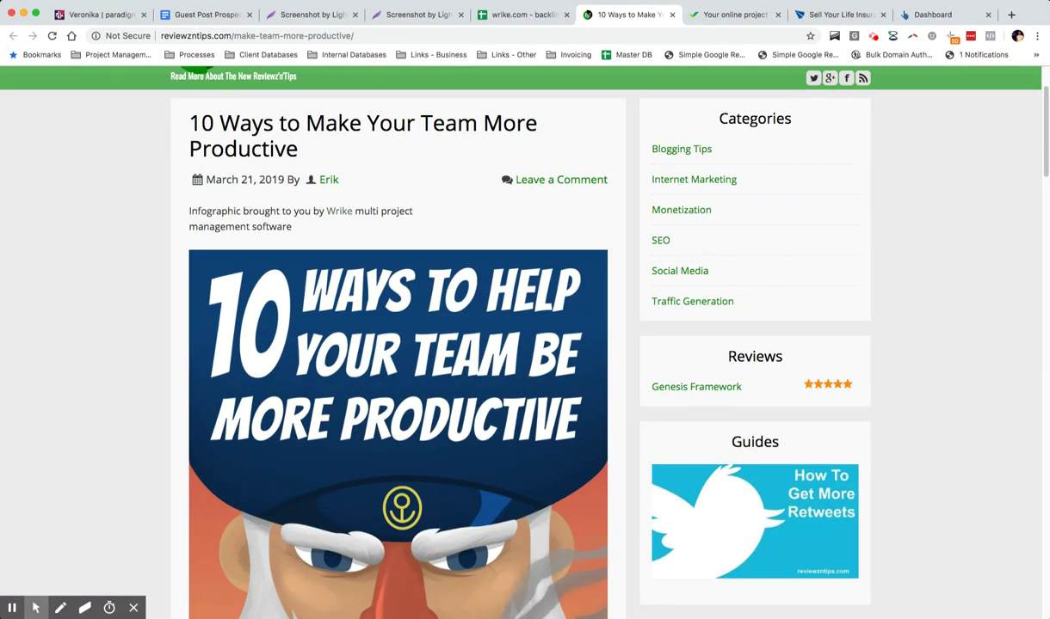
scroll(339, 211, "up", 2)
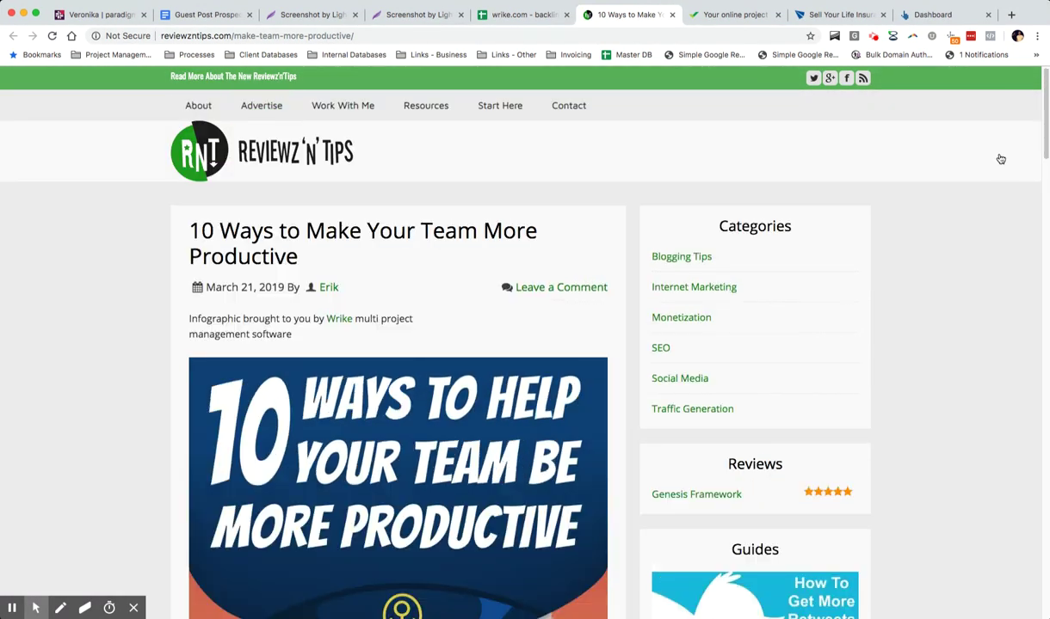
scroll(1005, 160, "down", 10)
scroll(525, 344, "down", 10)
scroll(525, 344, "up", 4)
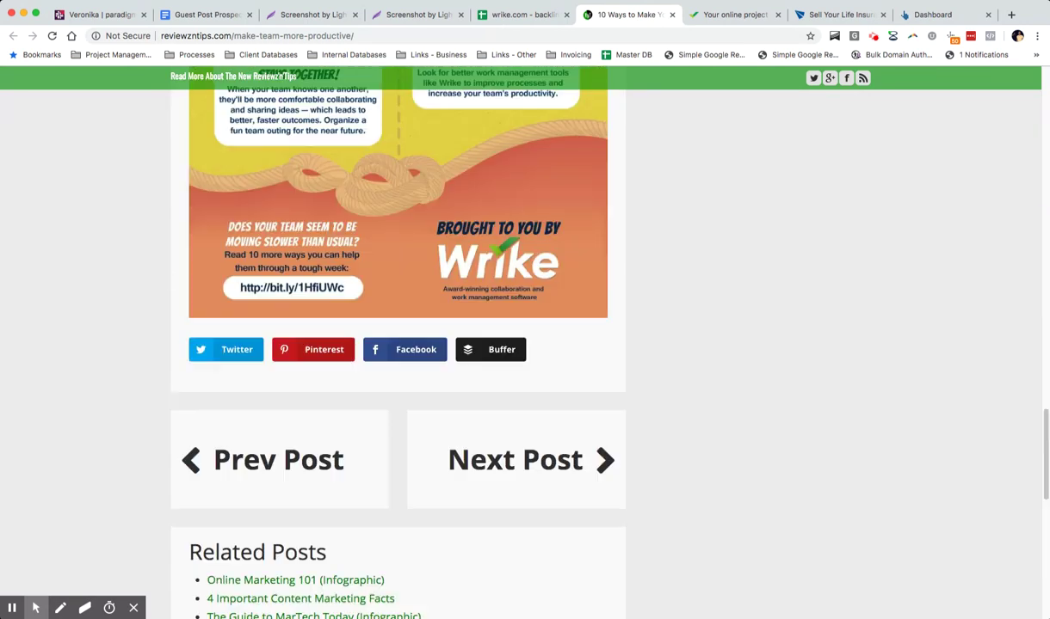
left_click(516, 15)
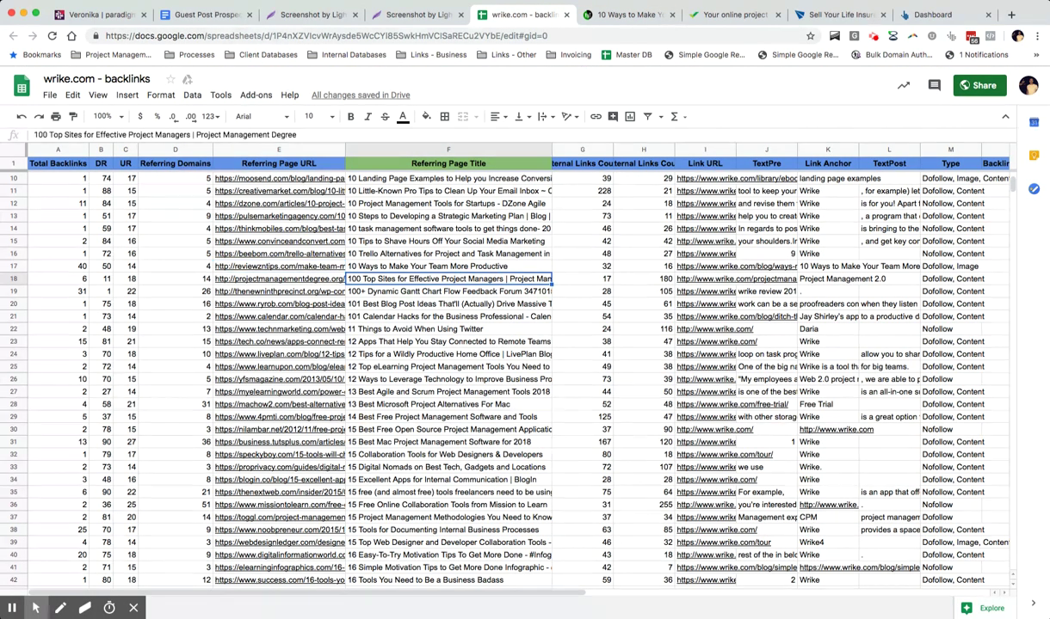
Open the liveplan.com article on home office tips from row 24, accept its cookie consent and look through the tips.
left_click(448, 366)
left_click(324, 354)
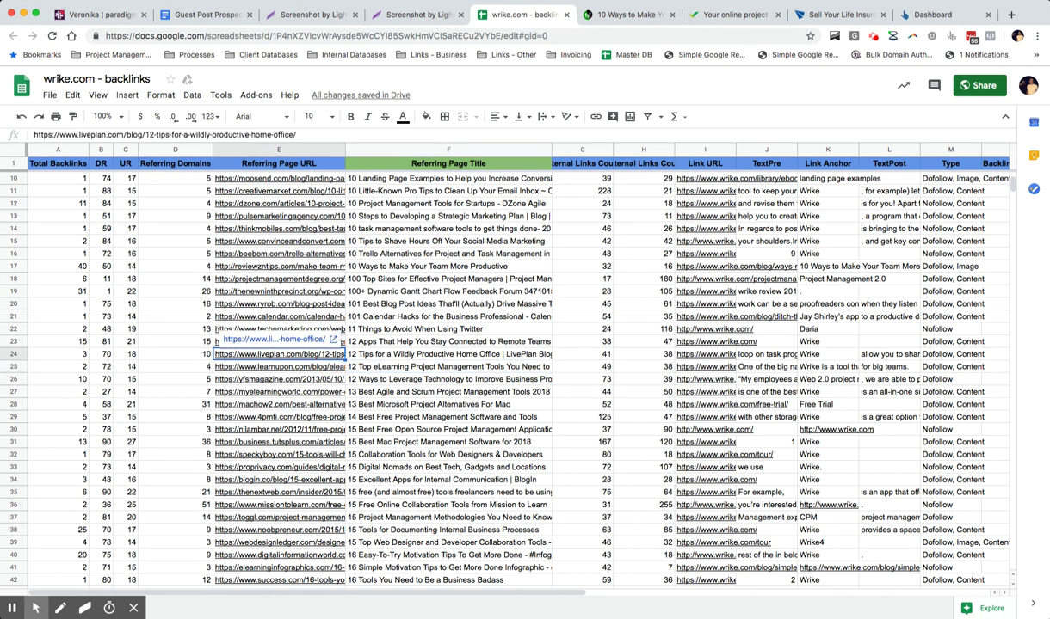
left_click(277, 340)
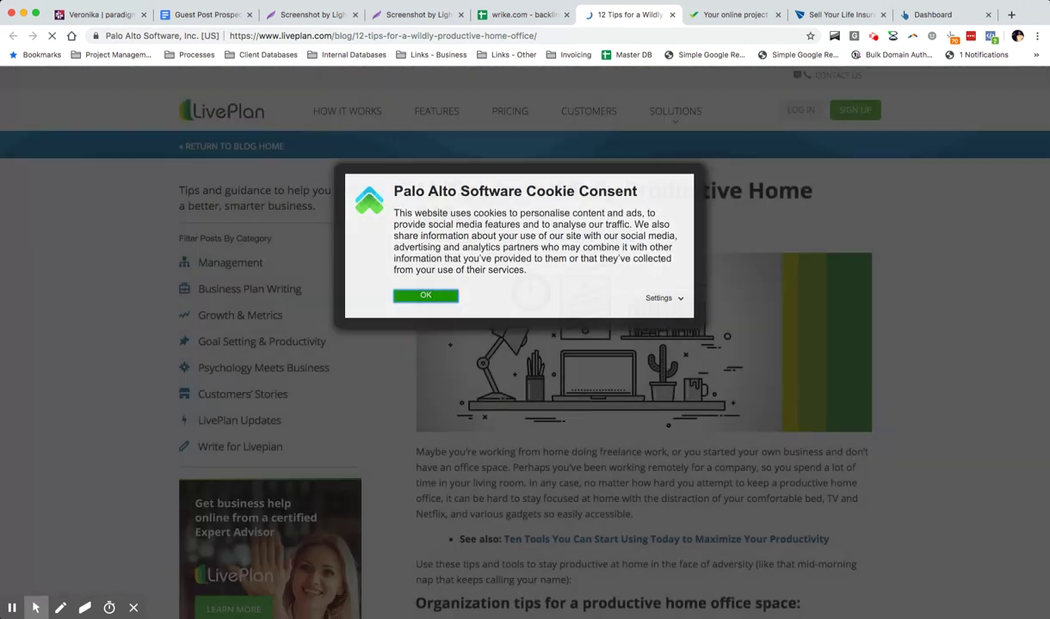
left_click(426, 295)
scroll(521, 345, "down", 2)
scroll(525, 344, "down", 20)
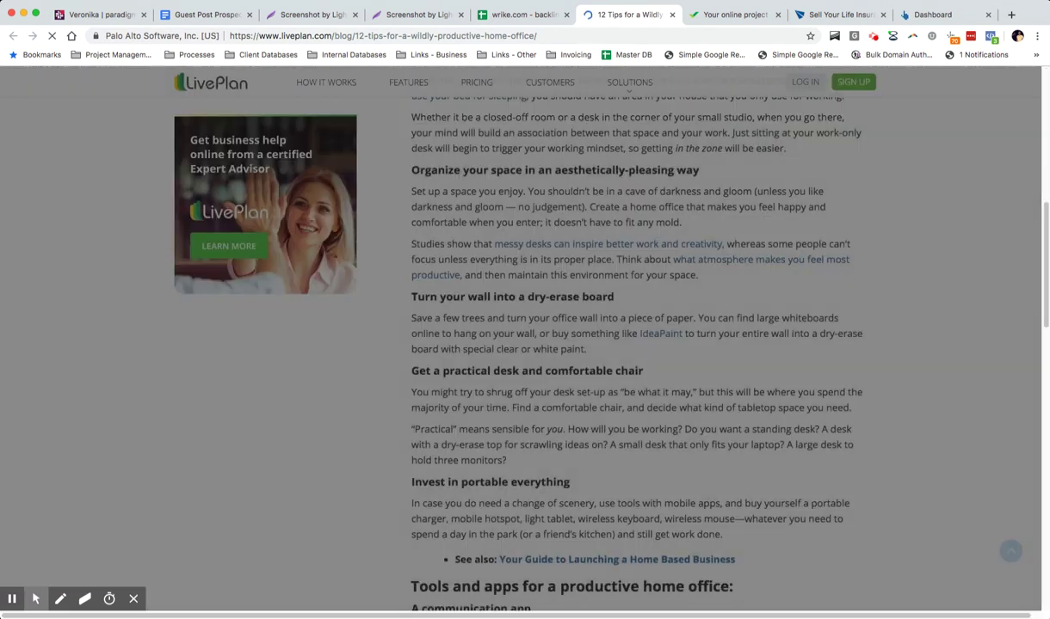
scroll(525, 345, "up", 3)
scroll(525, 344, "up", 1)
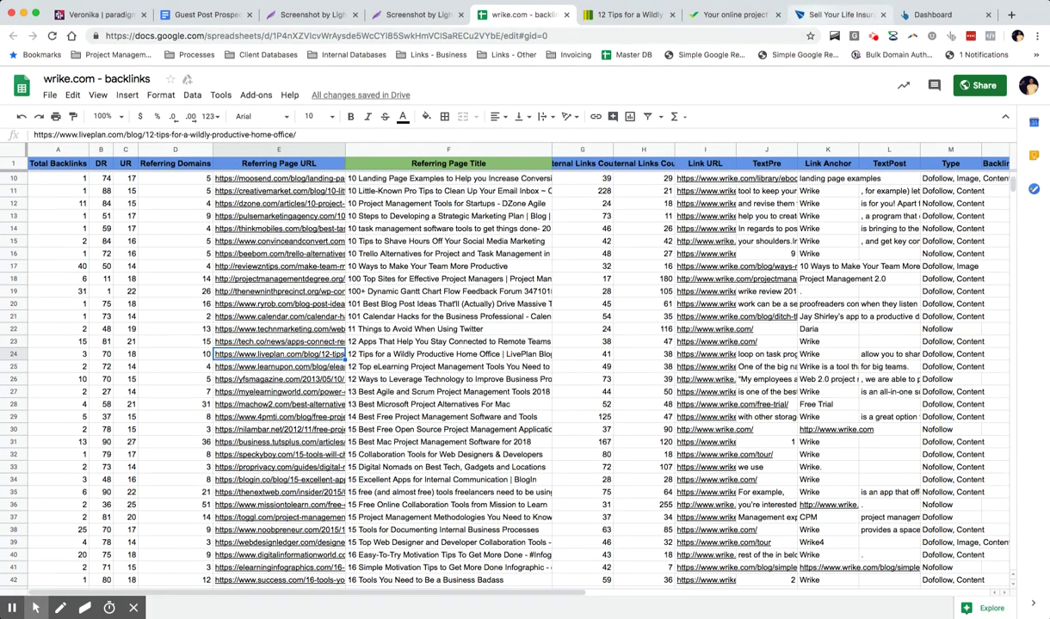
left_click(839, 15)
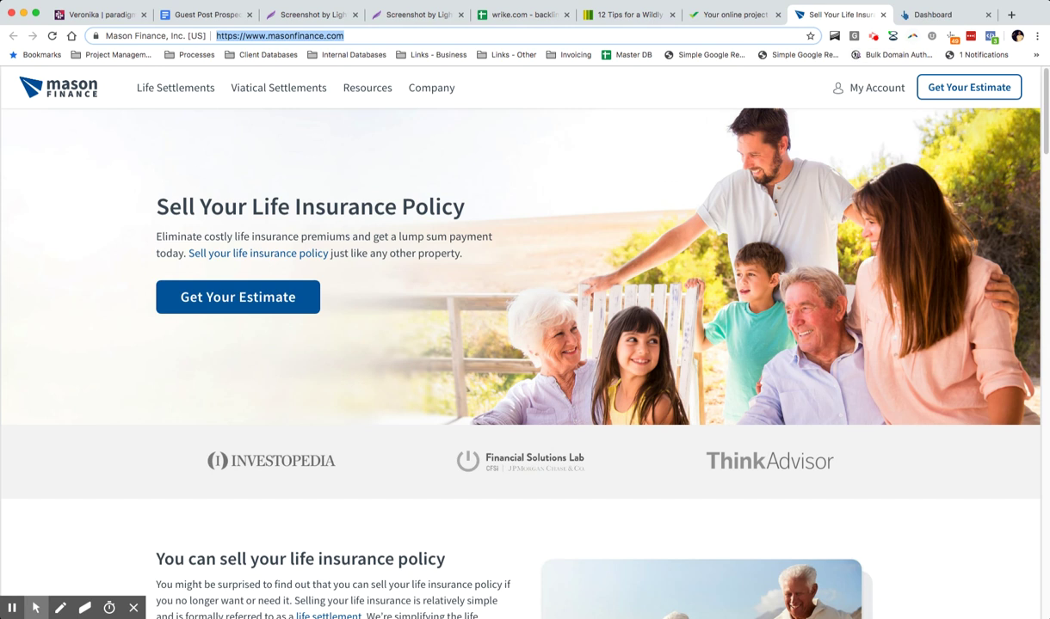
left_click(933, 15)
type("https://www.masonfinance.com/")
key("Return")
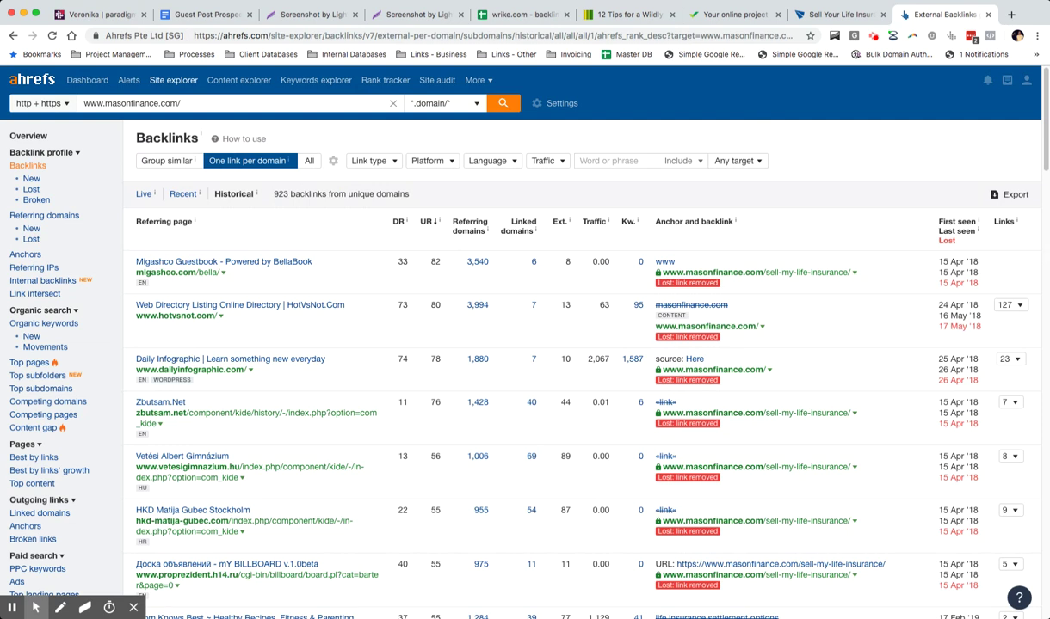
Limit the masonfinance.com backlinks to live dofollow links and sort them by first seen date, newest first.
left_click(143, 194)
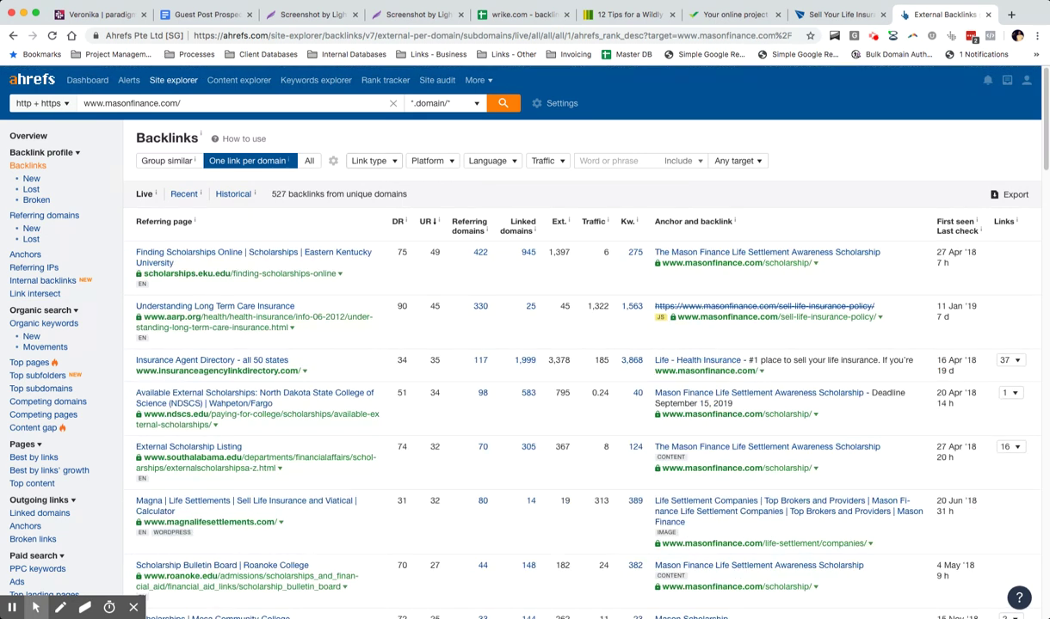
left_click(368, 161)
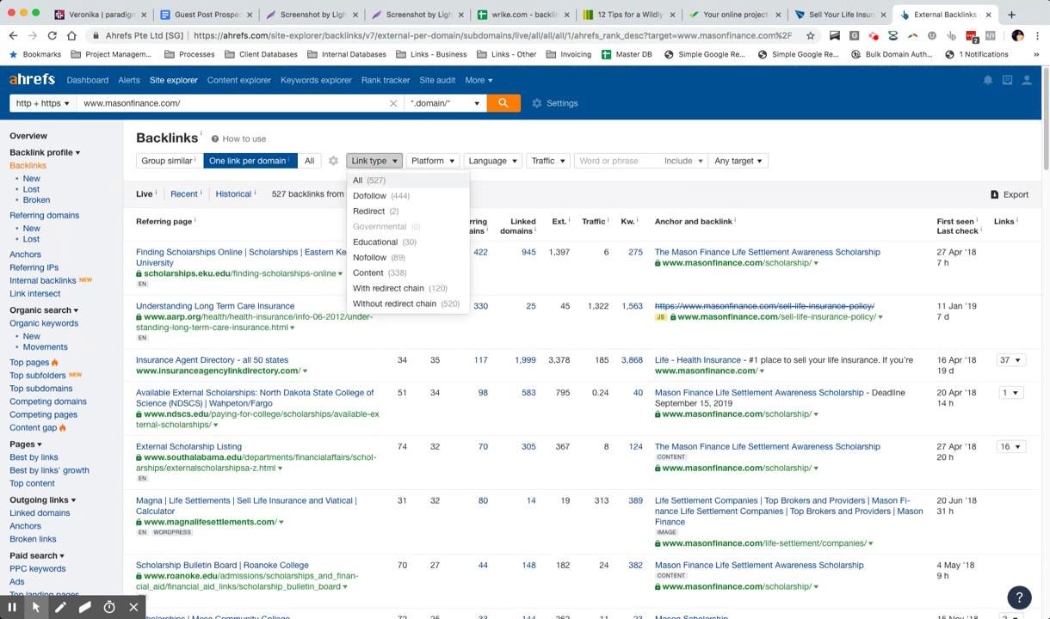
left_click(394, 196)
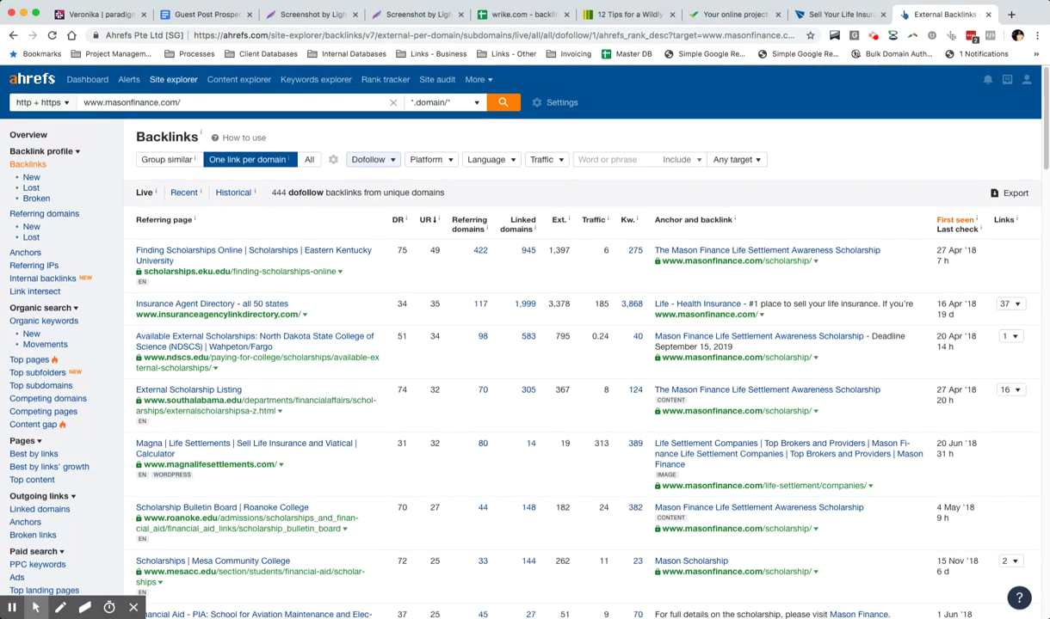
left_click(954, 221)
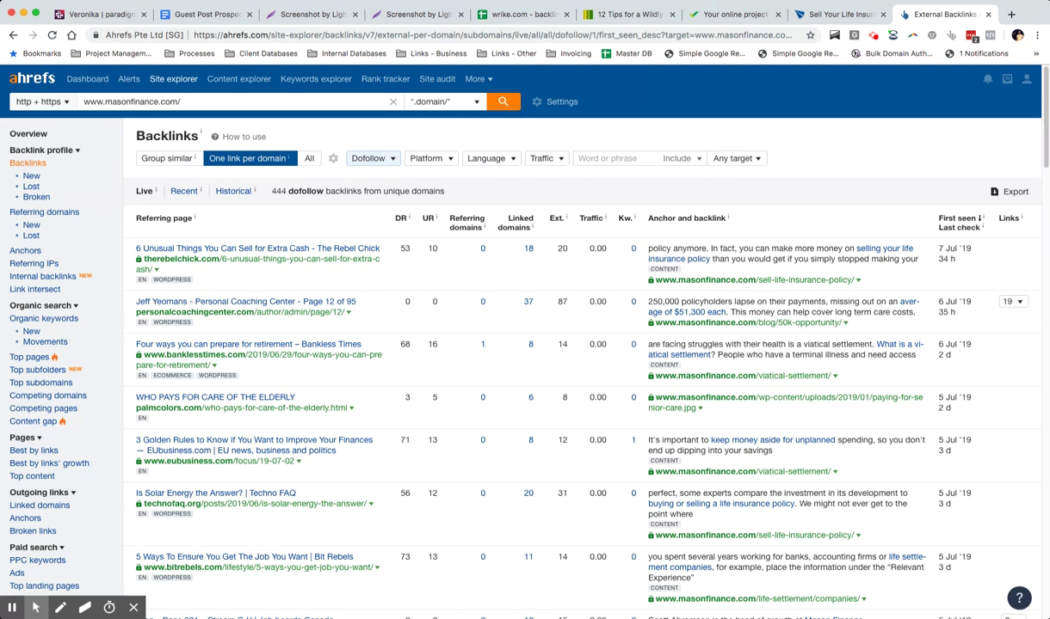
Open the Rebel Chick "6 Unusual Things" and Bankless Times "Four ways you can prepare for retirement" referring pages in new tabs.
scroll(517, 344, "down", 2)
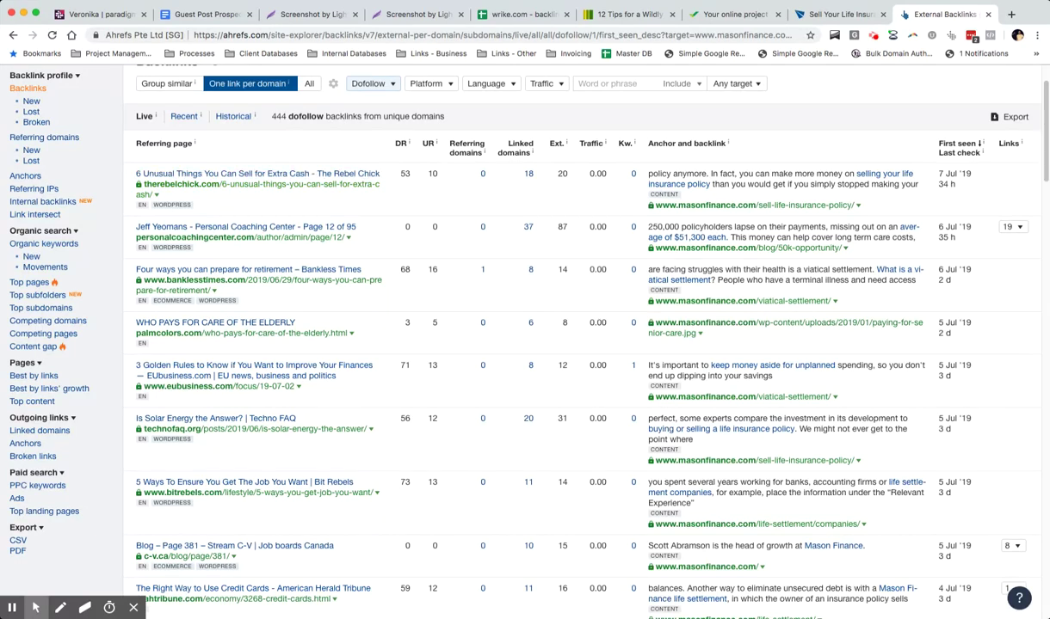
triple_click(291, 184)
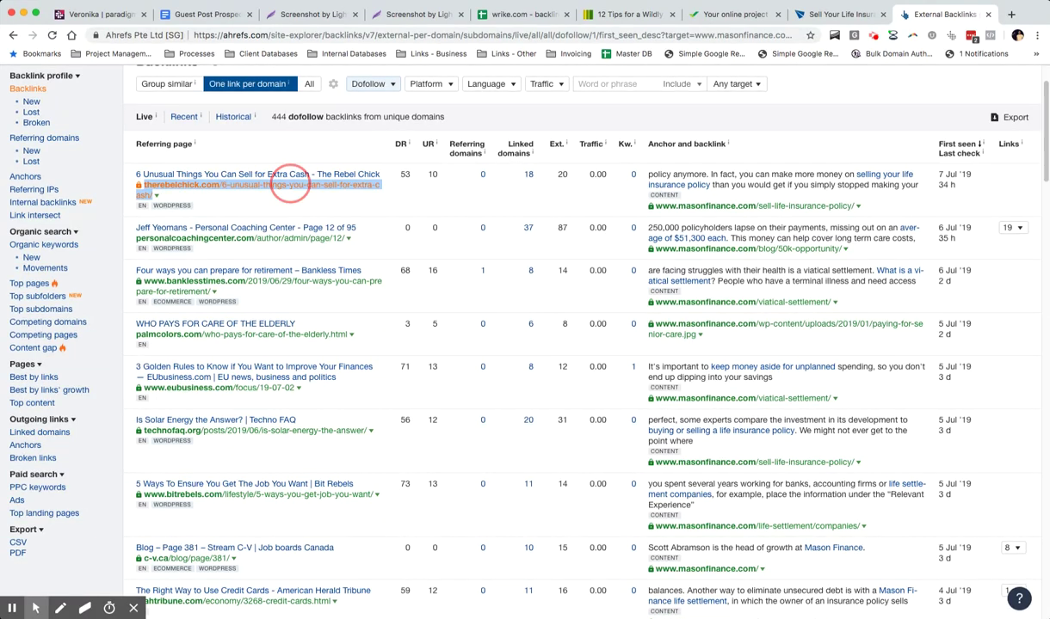
left_click(325, 193)
left_click(320, 143)
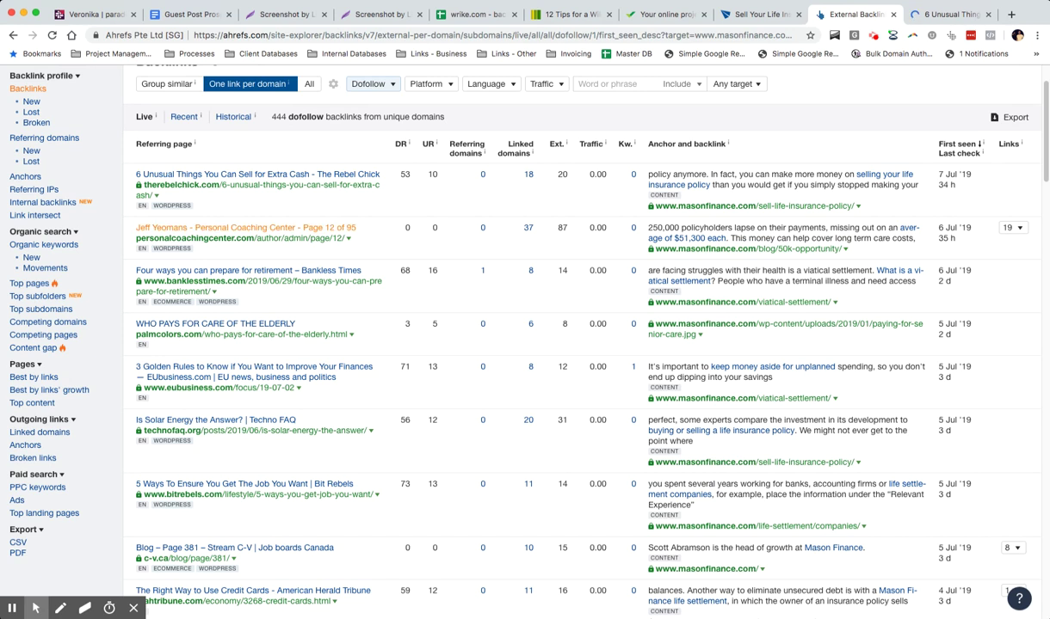
scroll(245, 227, "down", 1)
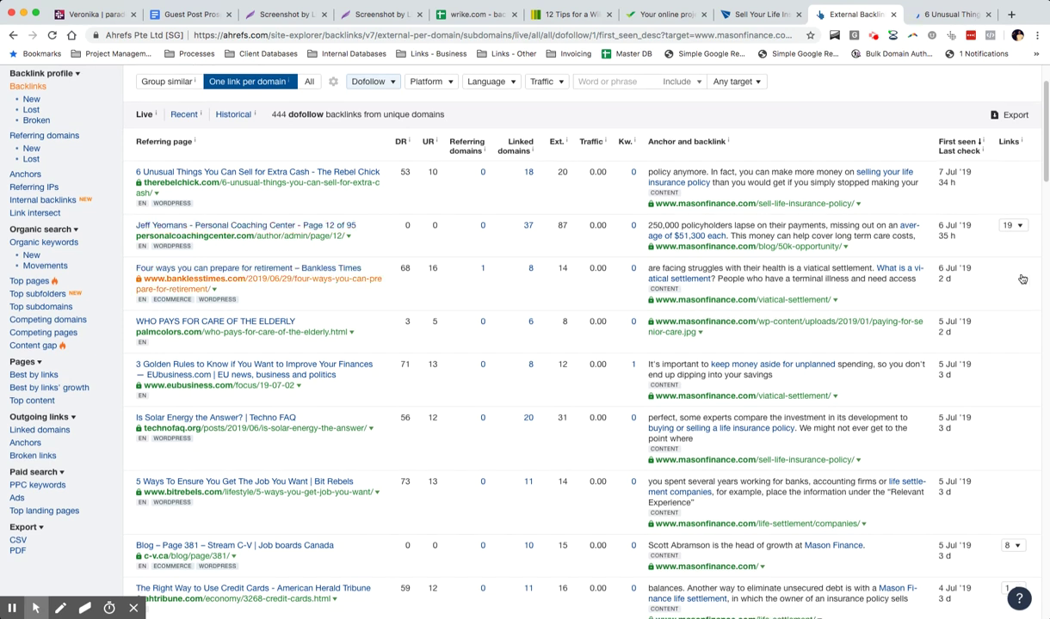
right_click(228, 269)
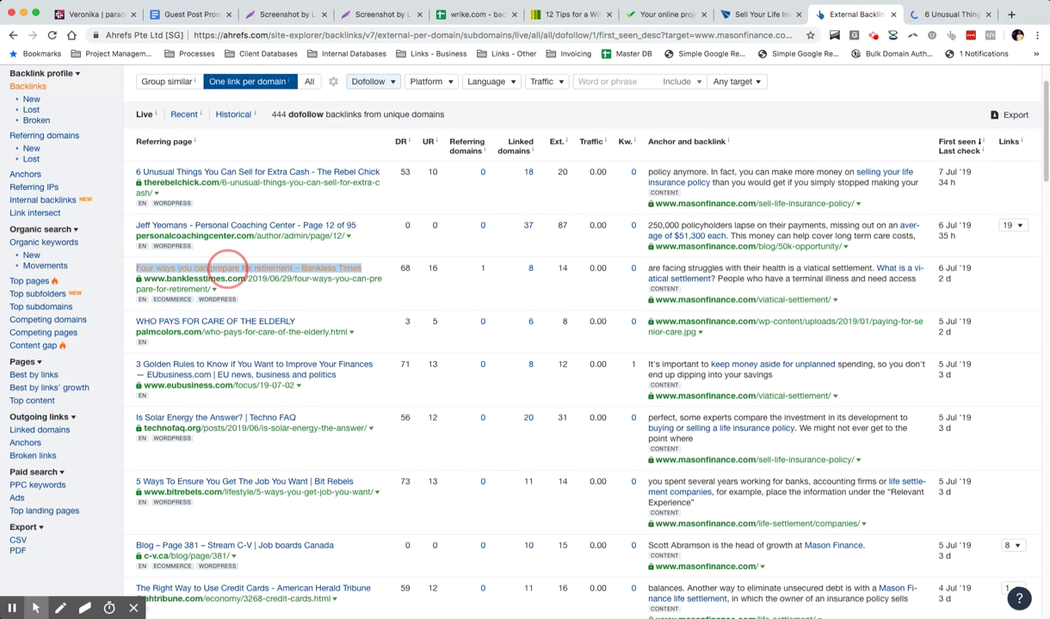
left_click(296, 270)
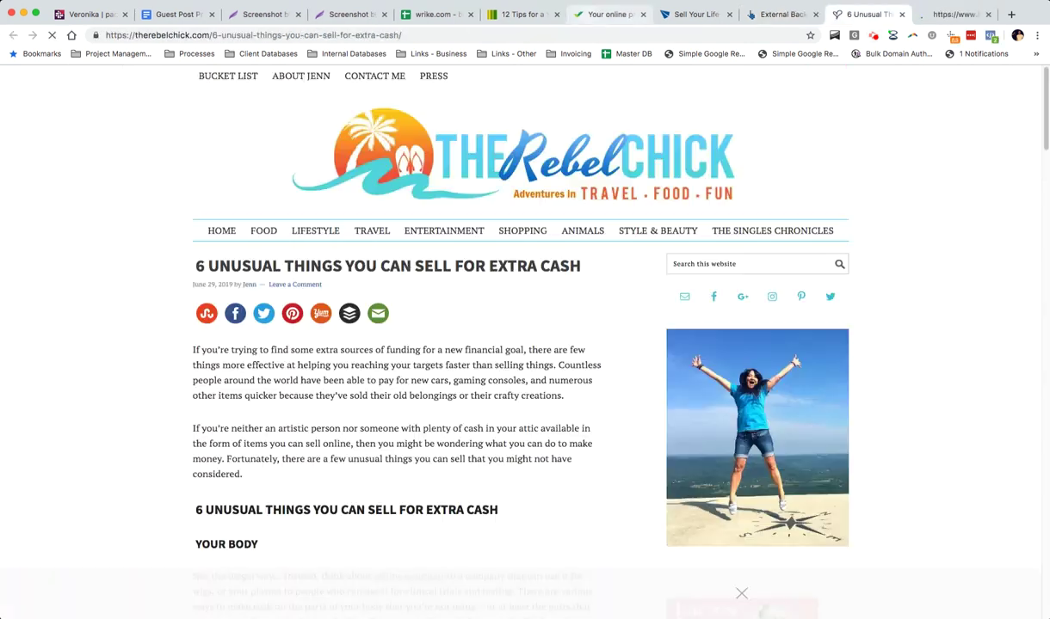
Examine the Rebel Chick article's title, its six listed items and the author section at the end.
scroll(517, 344, "down", 5)
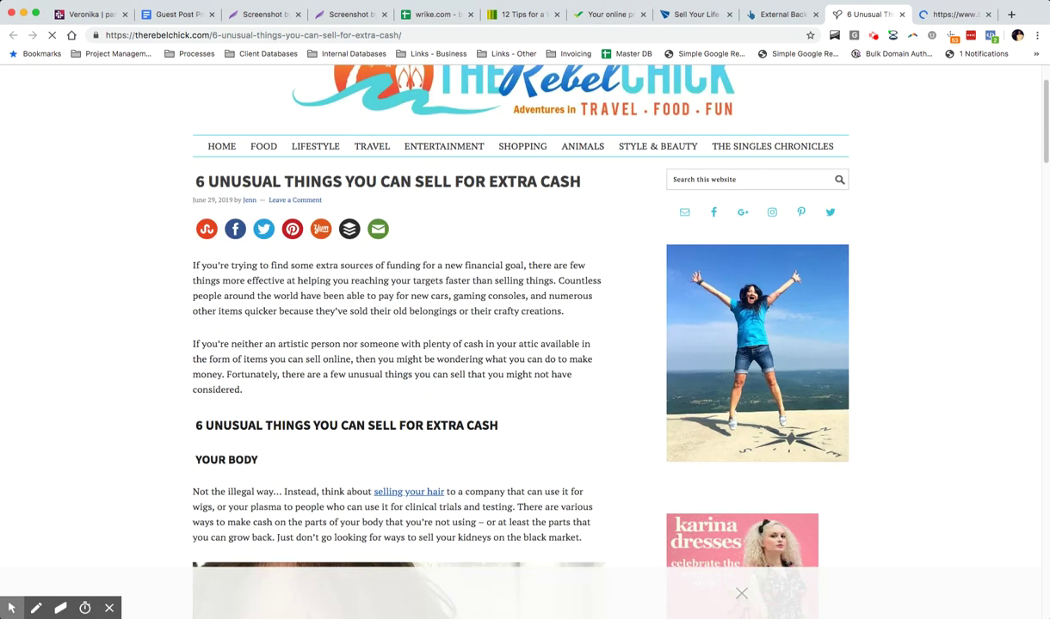
scroll(1011, 256, "down", 12)
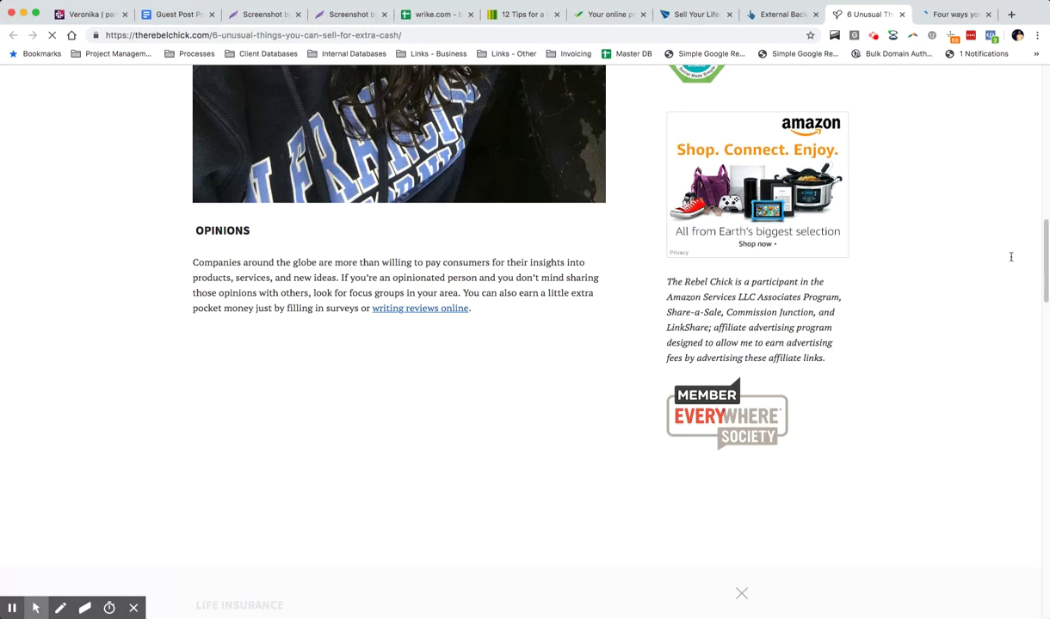
scroll(1011, 254, "up", 20)
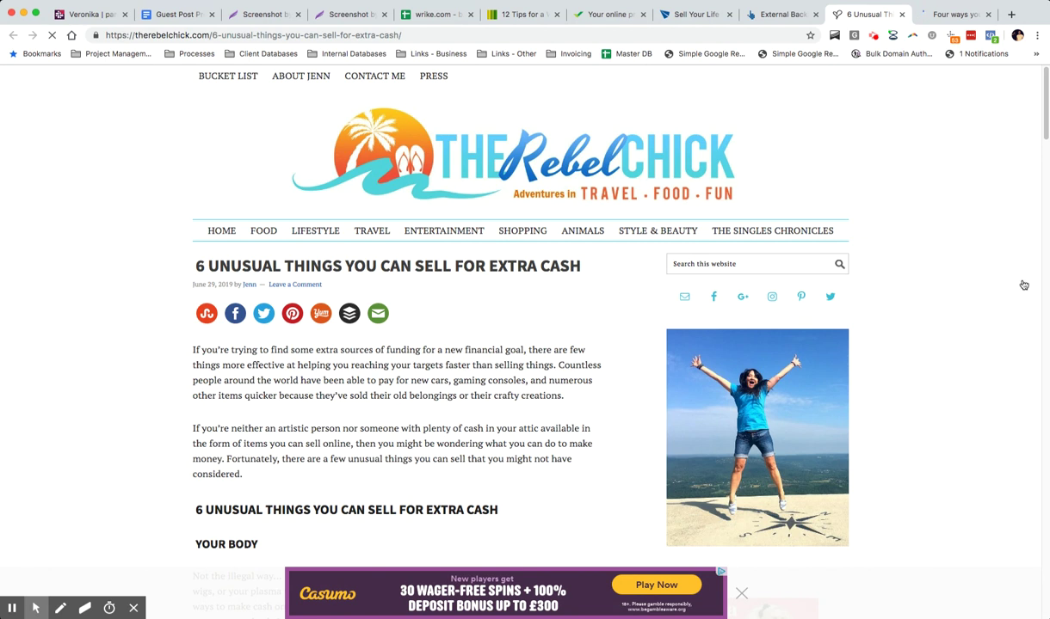
left_click_drag(258, 280, 197, 268)
left_click(678, 81)
scroll(525, 345, "down", 5)
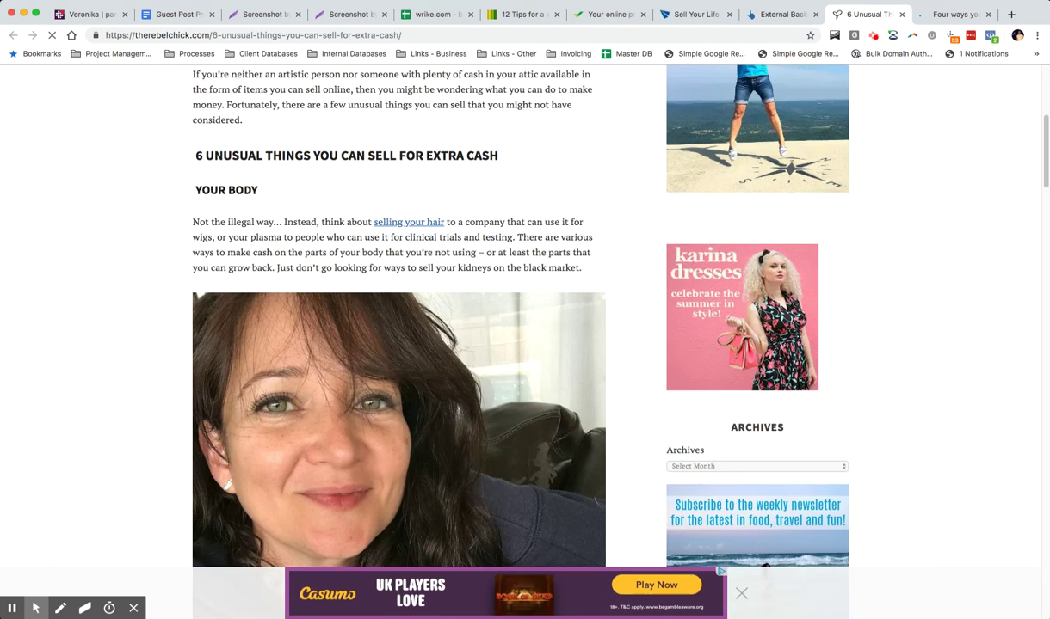
scroll(524, 344, "down", 20)
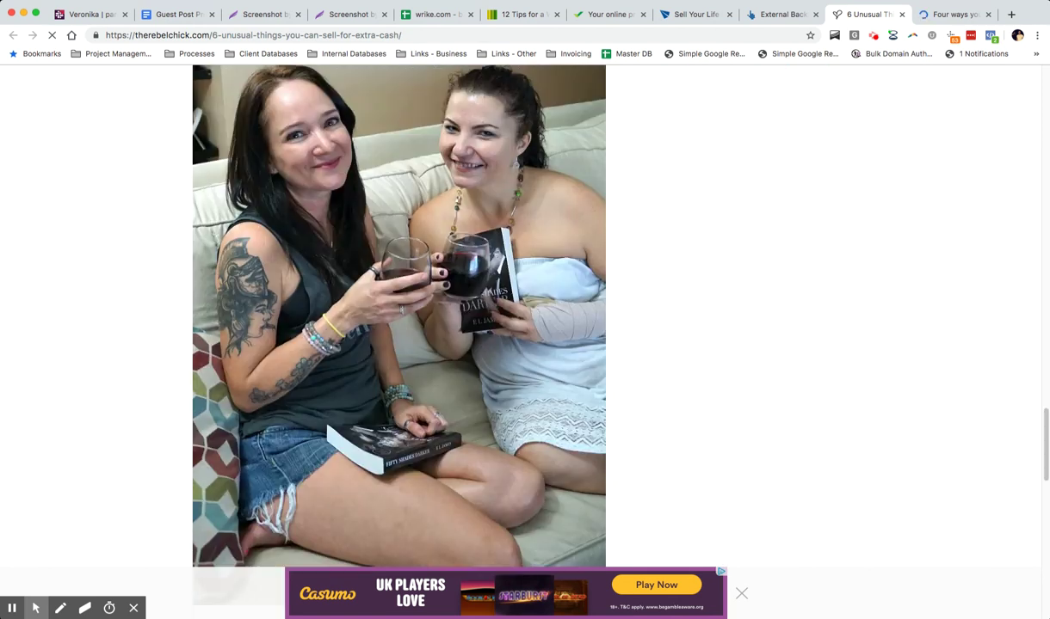
scroll(989, 280, "down", 15)
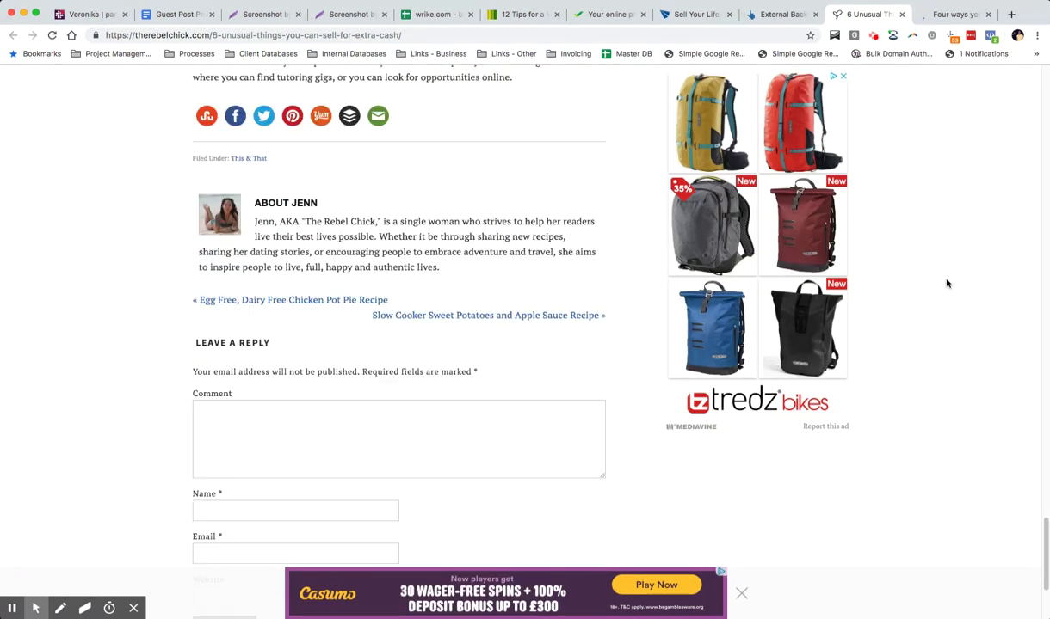
scroll(946, 282, "up", 20)
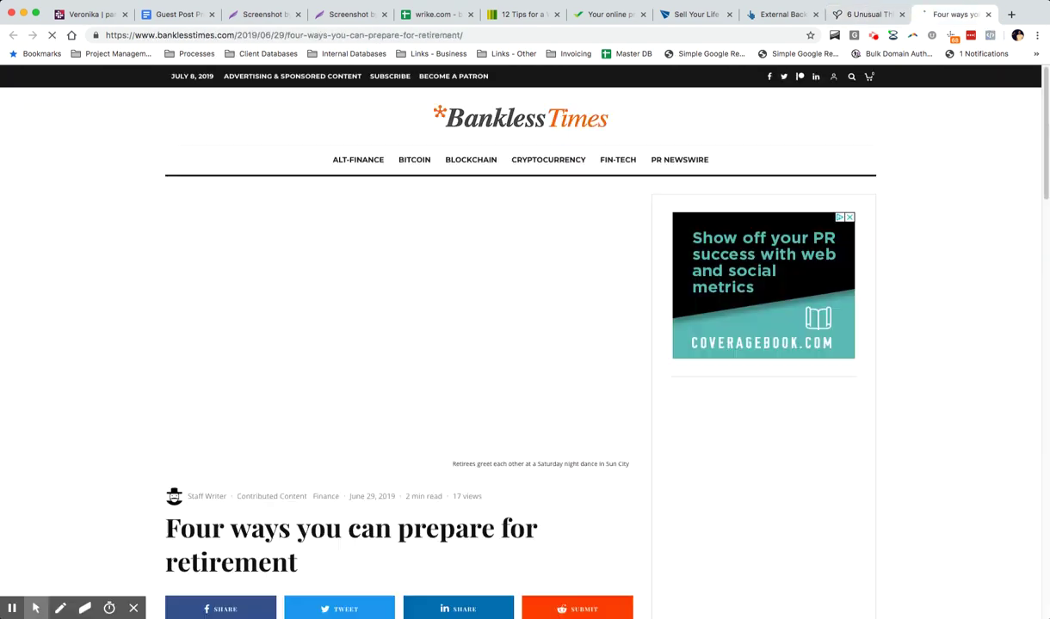
Read the Bankless Times retirement article down to the paragraph containing the viatical settlement link.
scroll(977, 376, "down", 2)
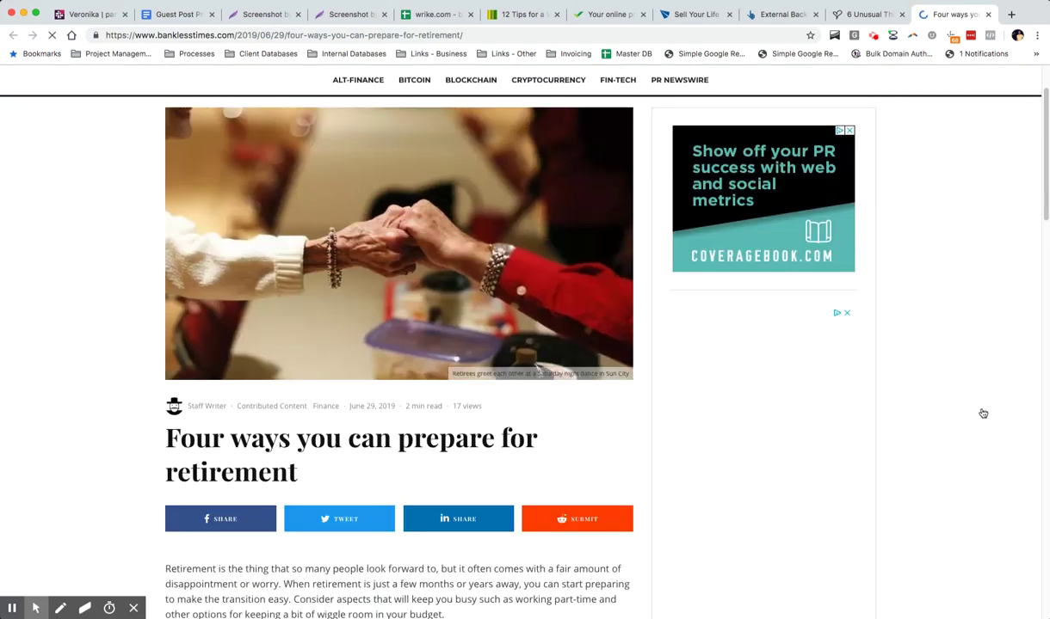
scroll(915, 380, "down", 2)
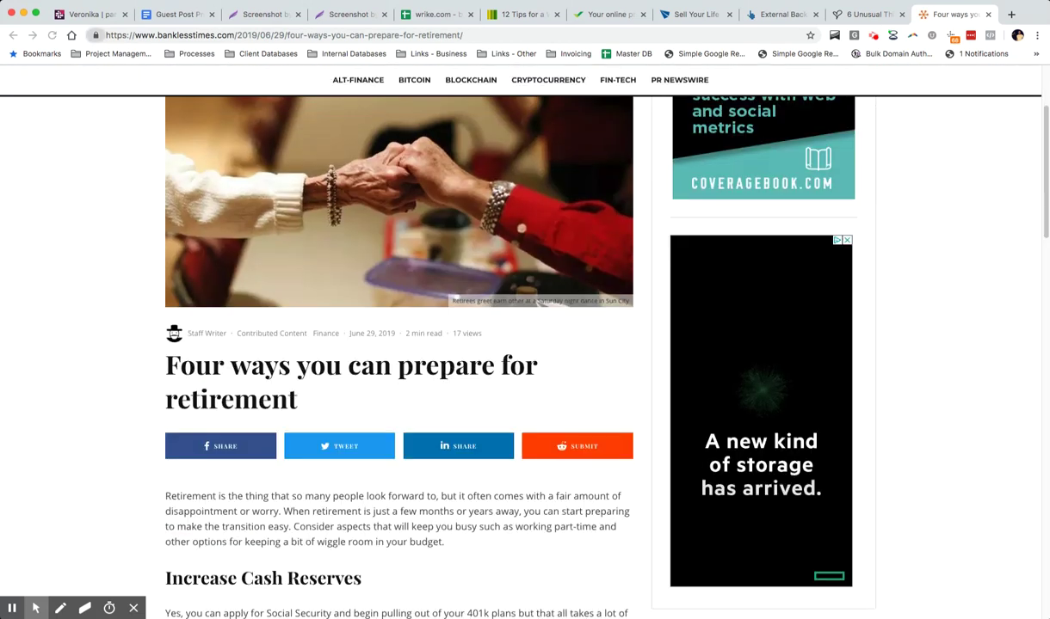
scroll(840, 272, "down", 5)
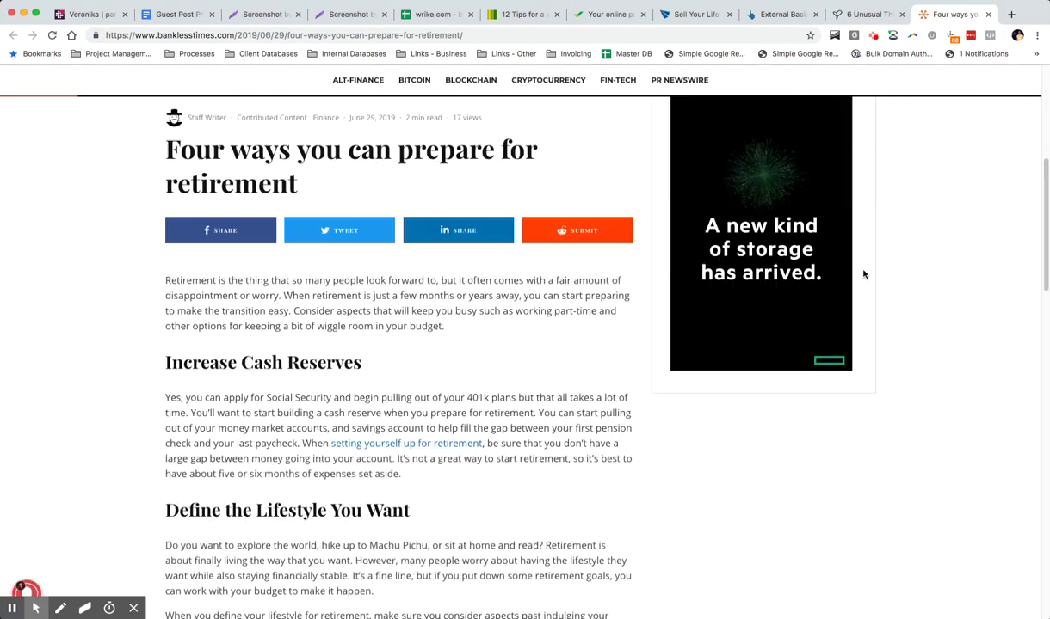
scroll(892, 295, "down", 1)
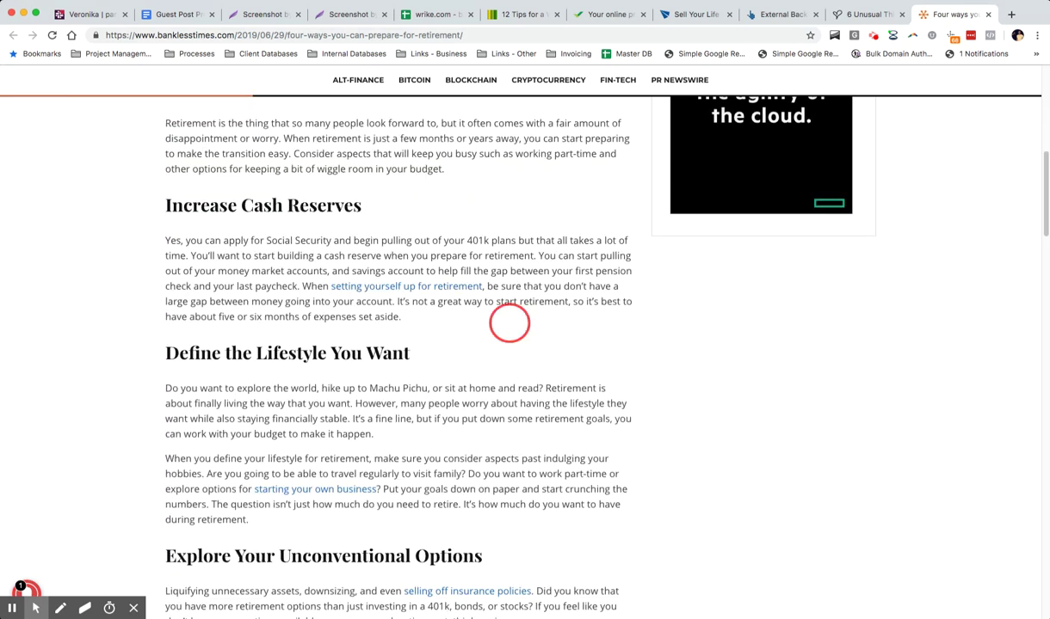
scroll(525, 361, "down", 4)
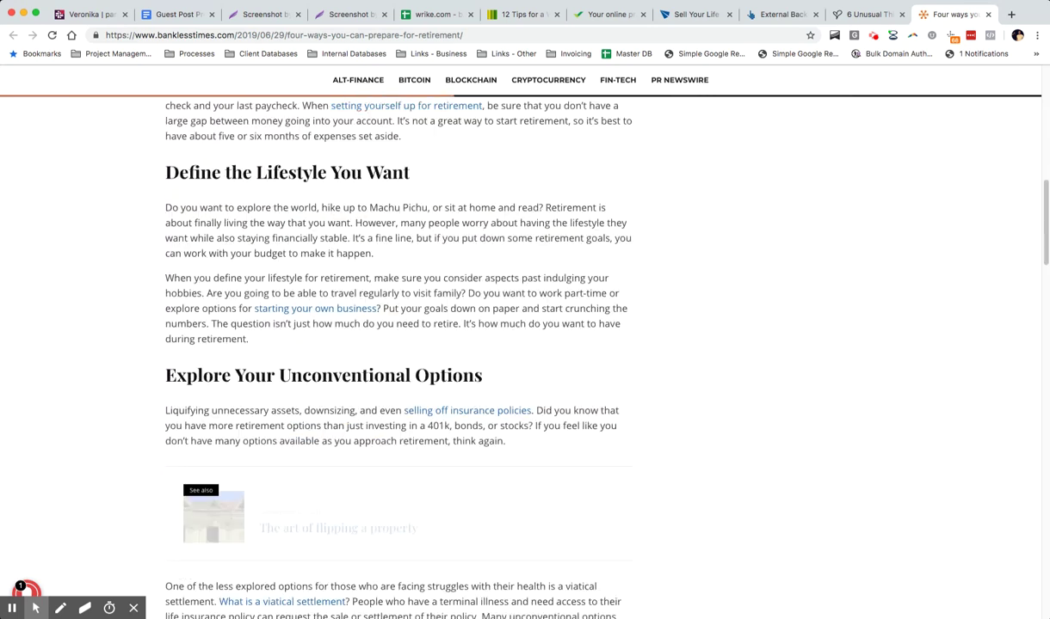
scroll(525, 345, "down", 1)
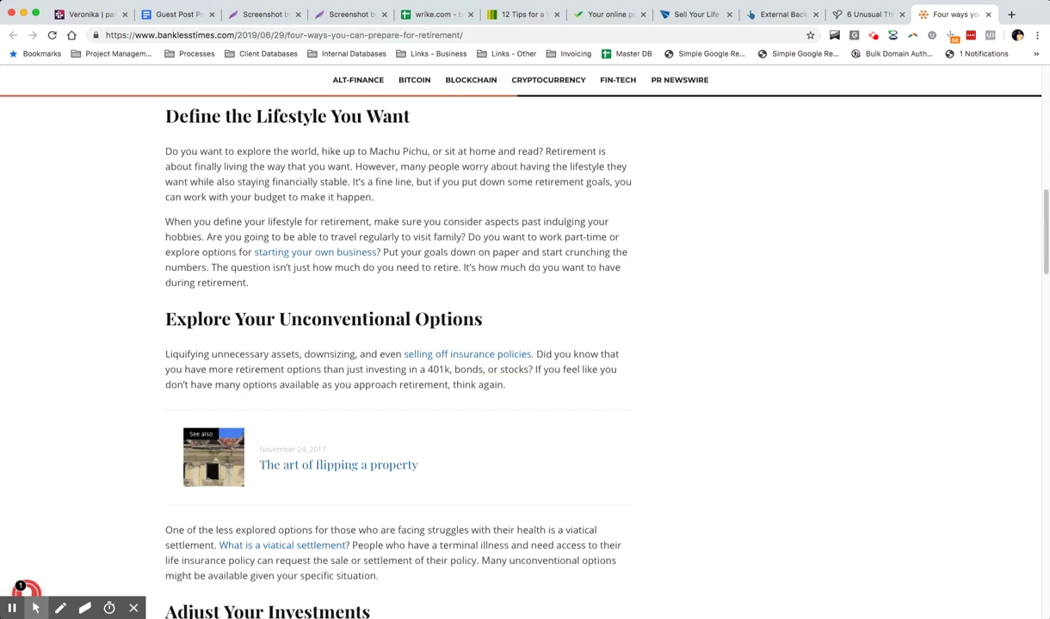
Review how the insurance and viatical settlement links are placed in the article's "Explore Your Unconventional Options" section.
scroll(525, 345, "down", 4)
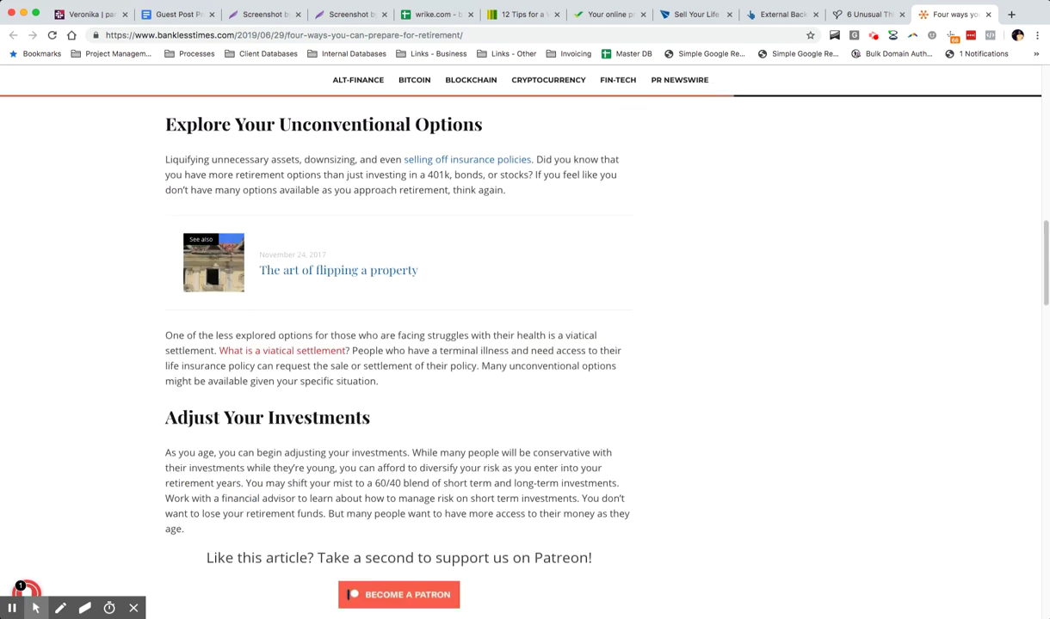
scroll(283, 350, "up", 1)
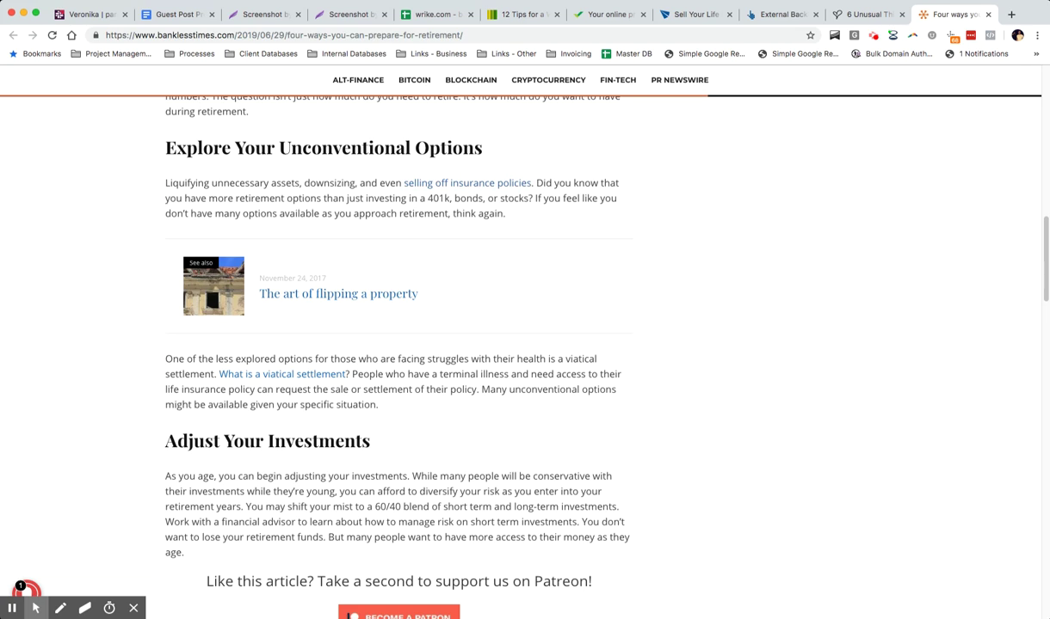
scroll(525, 344, "down", 7)
scroll(525, 345, "up", 8)
scroll(284, 357, "down", 2)
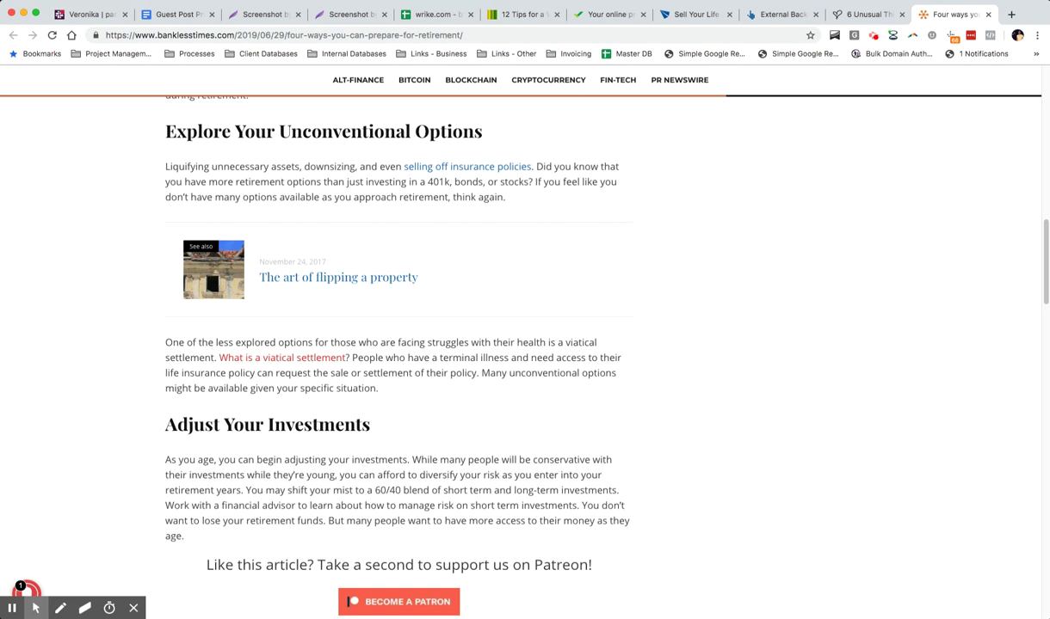
scroll(284, 357, "up", 8)
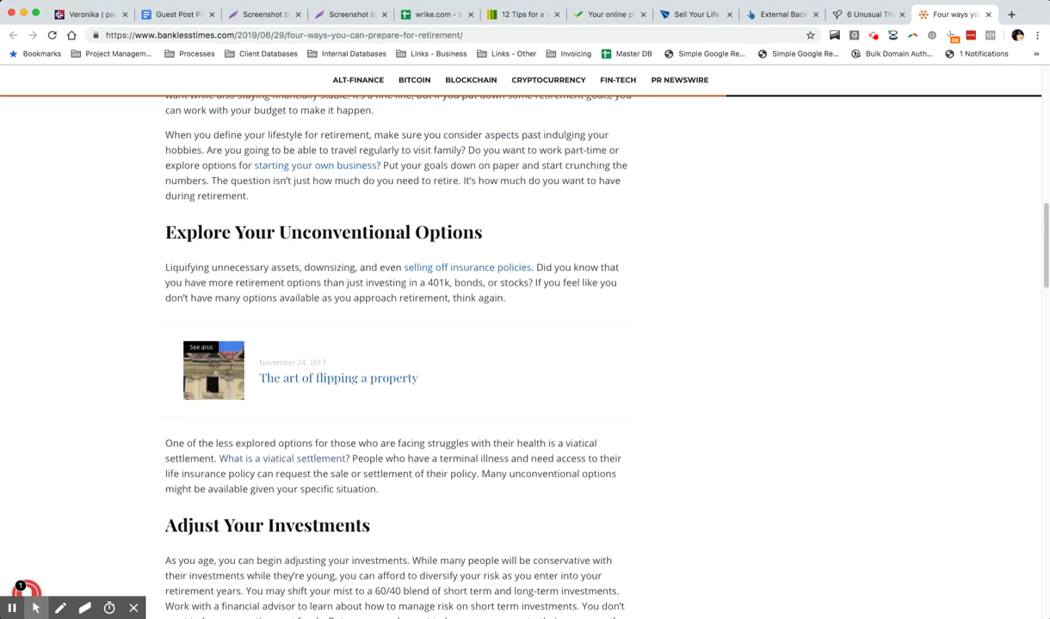
Return to the masonfinance.com backlinks and highlight the Rebel Chick, Bankless Times and EUbusiness "3 Golden Rules" referring pages as examples.
left_click(779, 13)
left_click(246, 145)
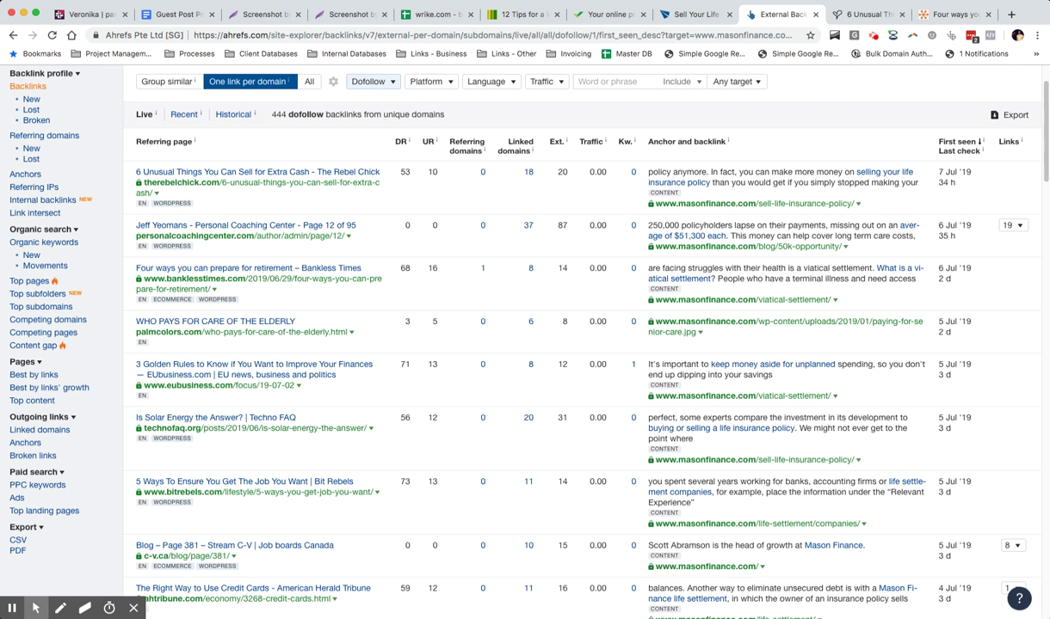
left_click_drag(294, 191, 139, 170)
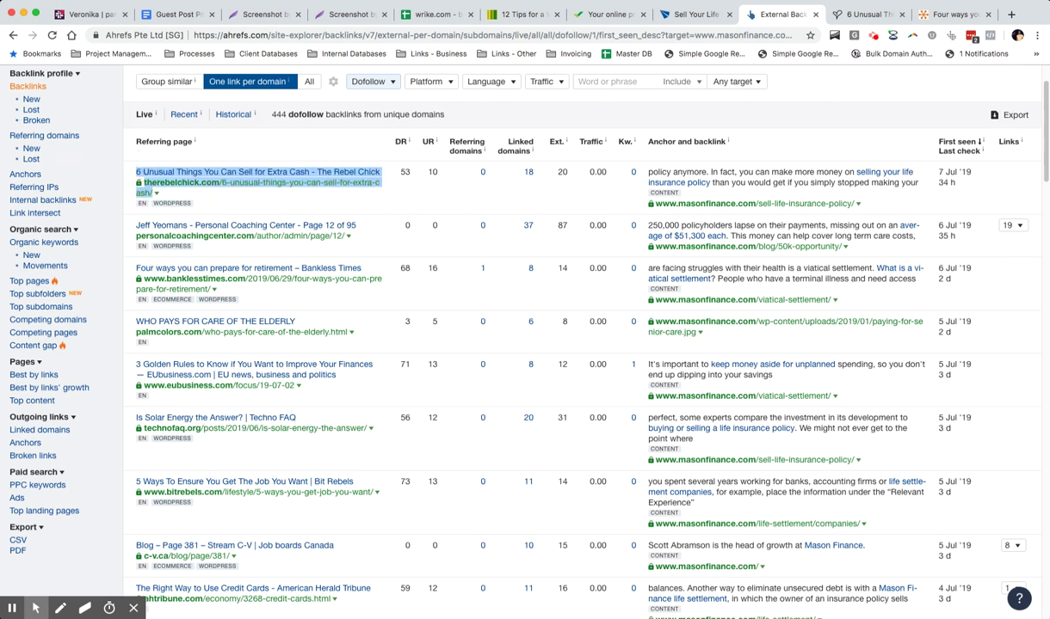
left_click_drag(215, 290, 134, 250)
scroll(134, 249, "down", 3)
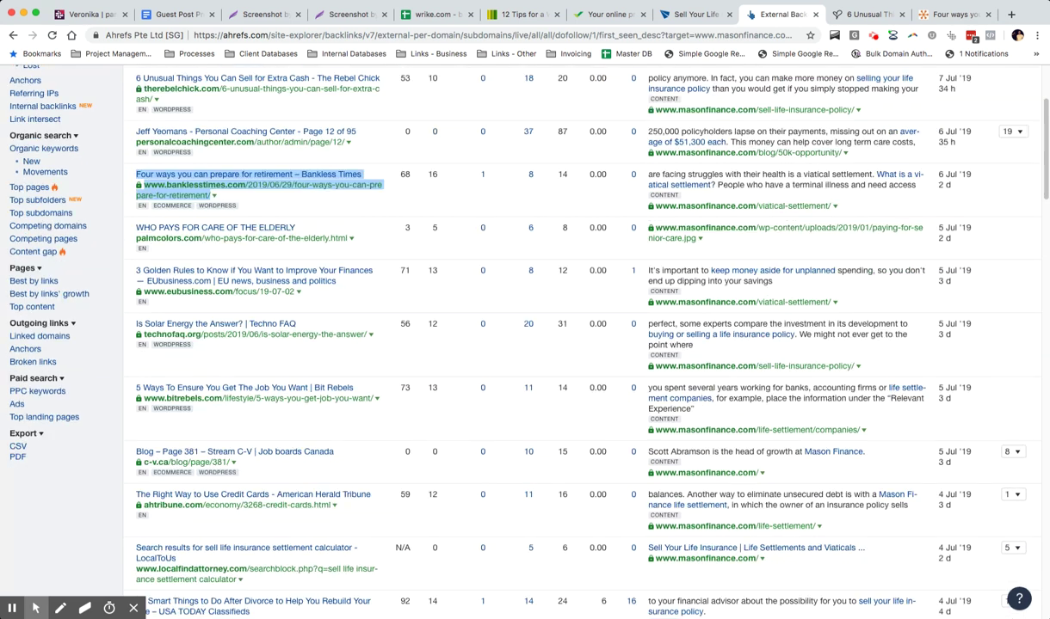
left_click_drag(337, 282, 138, 269)
scroll(517, 344, "down", 2)
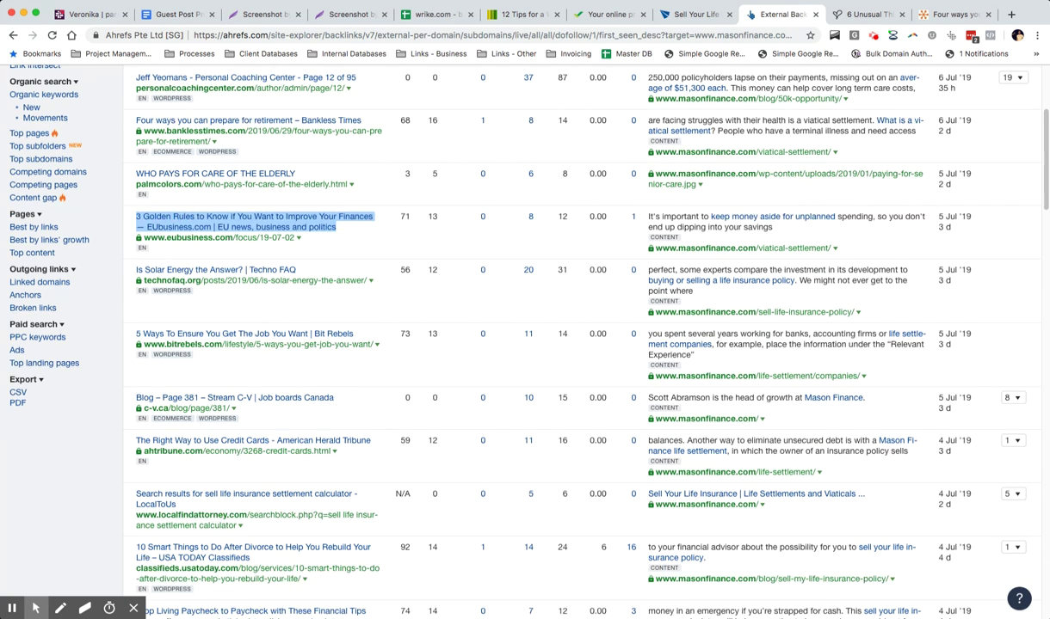
left_click(372, 240)
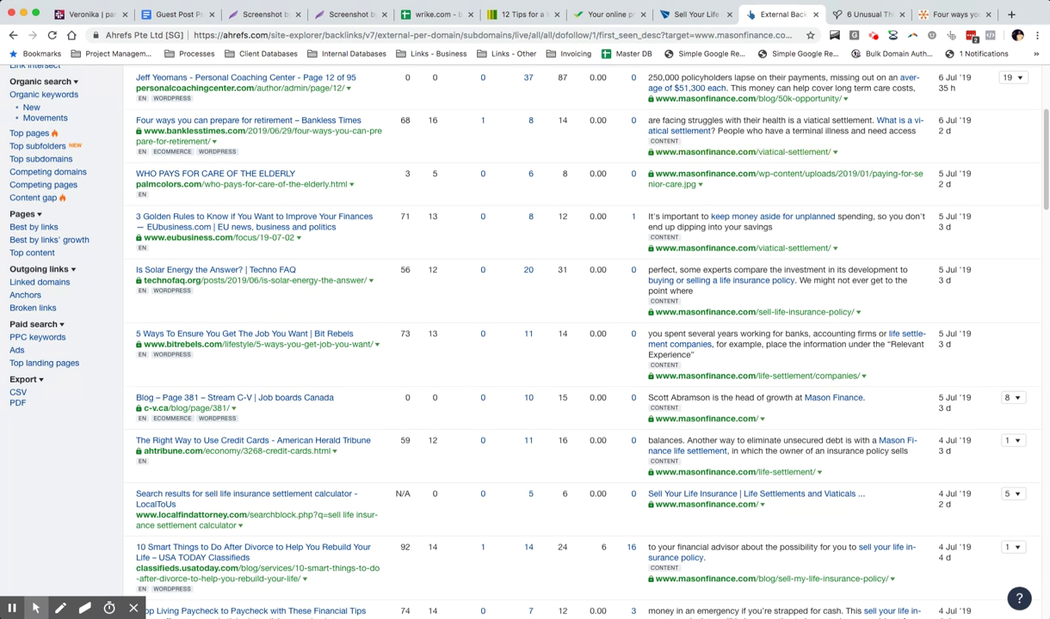
scroll(585, 344, "down", 1)
mouse_move(1037, 354)
left_mouse_down()
mouse_move(960, 318)
mouse_move(1027, 357)
left_mouse_up()
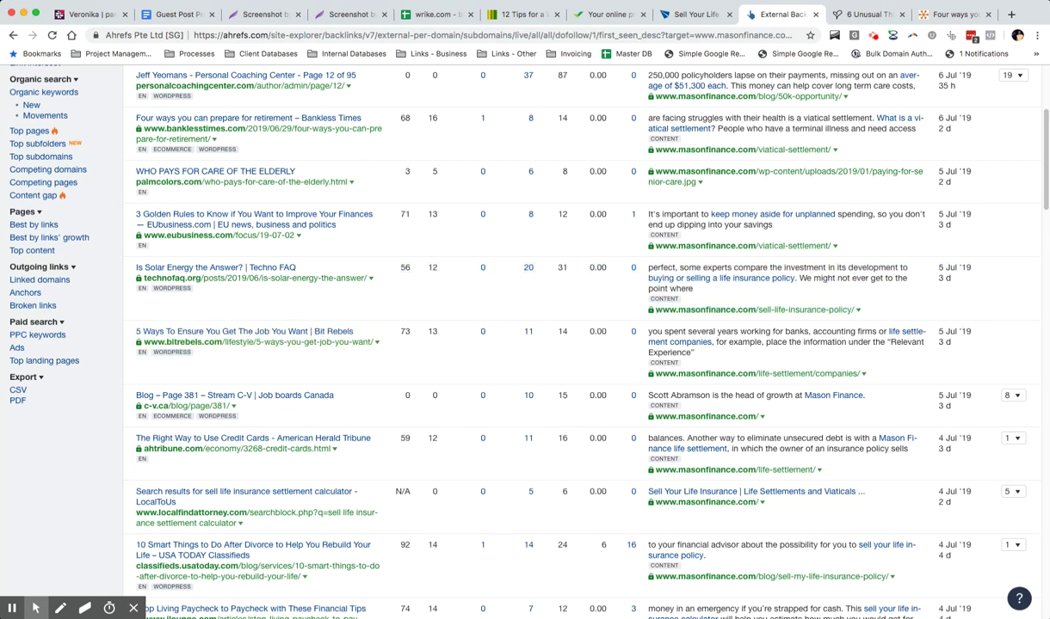
Open the American Herald Tribune "The Right Way to Use Credit Cards" referring page in a new tab.
scroll(936, 339, "down", 3)
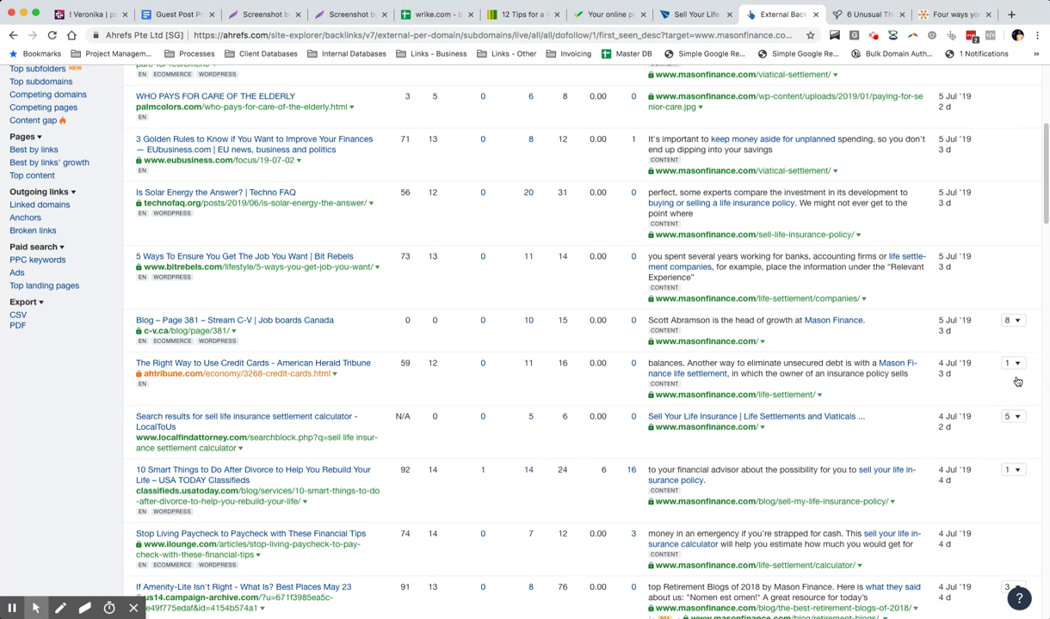
right_click(250, 379)
right_click(226, 376)
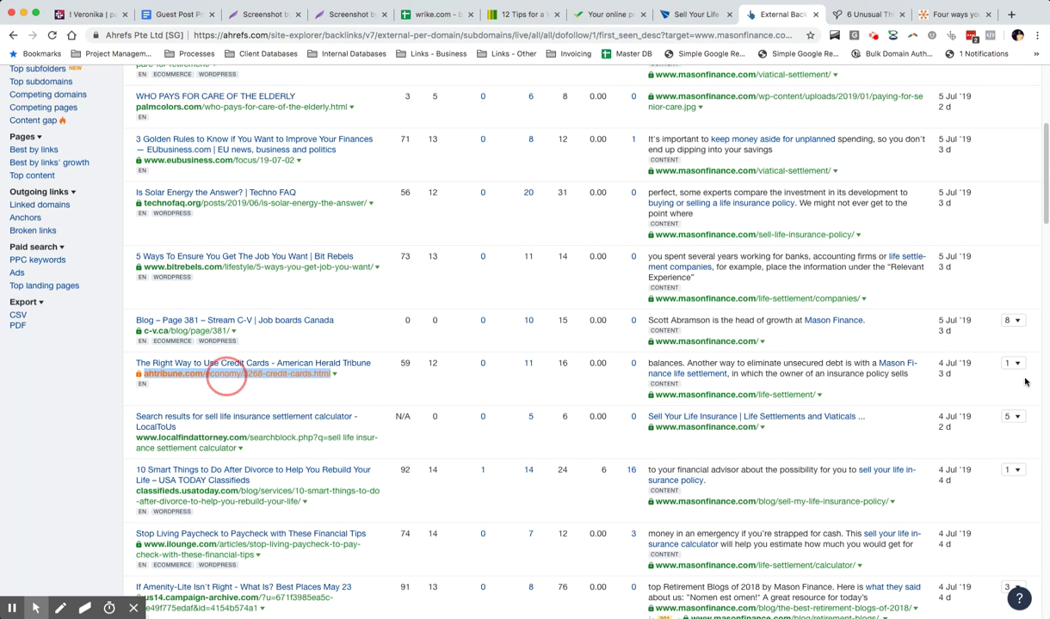
left_click(254, 390)
Open the Foreign Policy "5 Tips for Building a Personal Budget" referring page in a new tab.
scroll(1024, 361, "down", 1)
scroll(1024, 349, "down", 1)
scroll(981, 336, "down", 1)
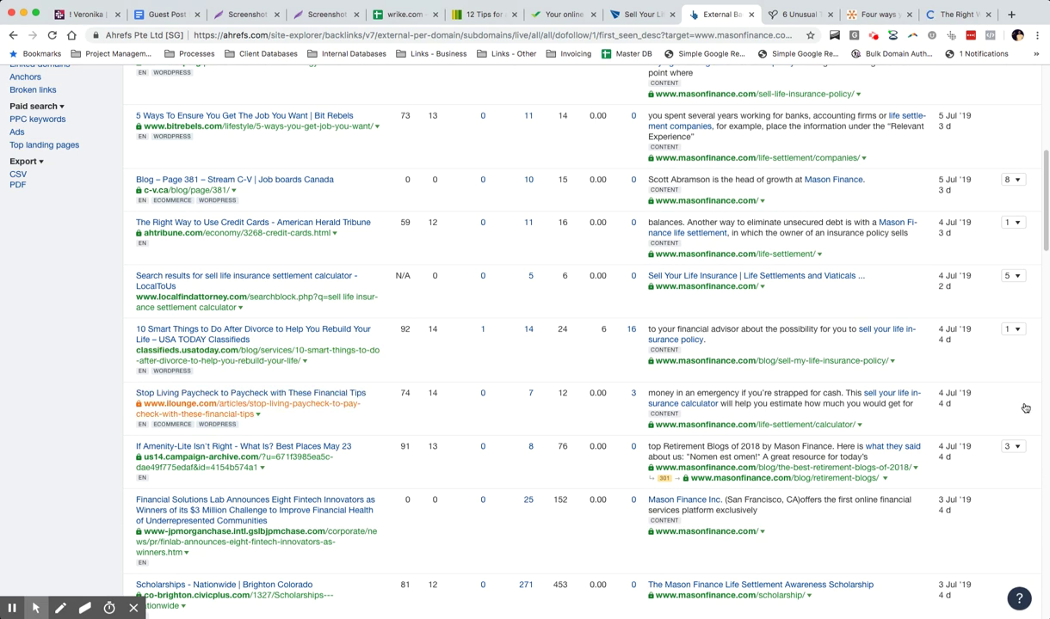
scroll(981, 389, "down", 1)
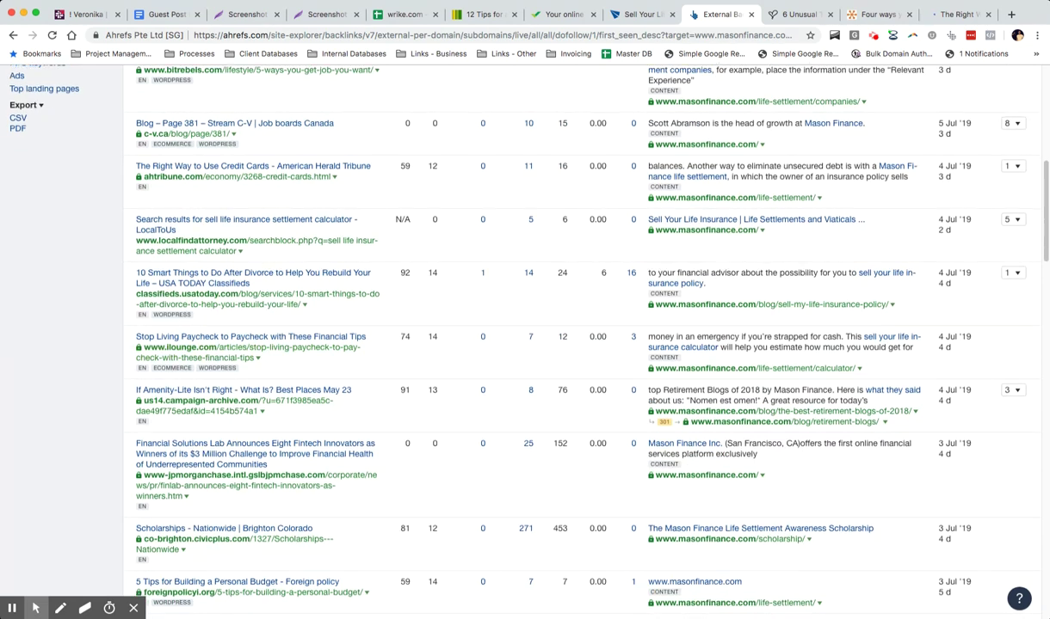
scroll(981, 388, "down", 1)
scroll(980, 389, "down", 2)
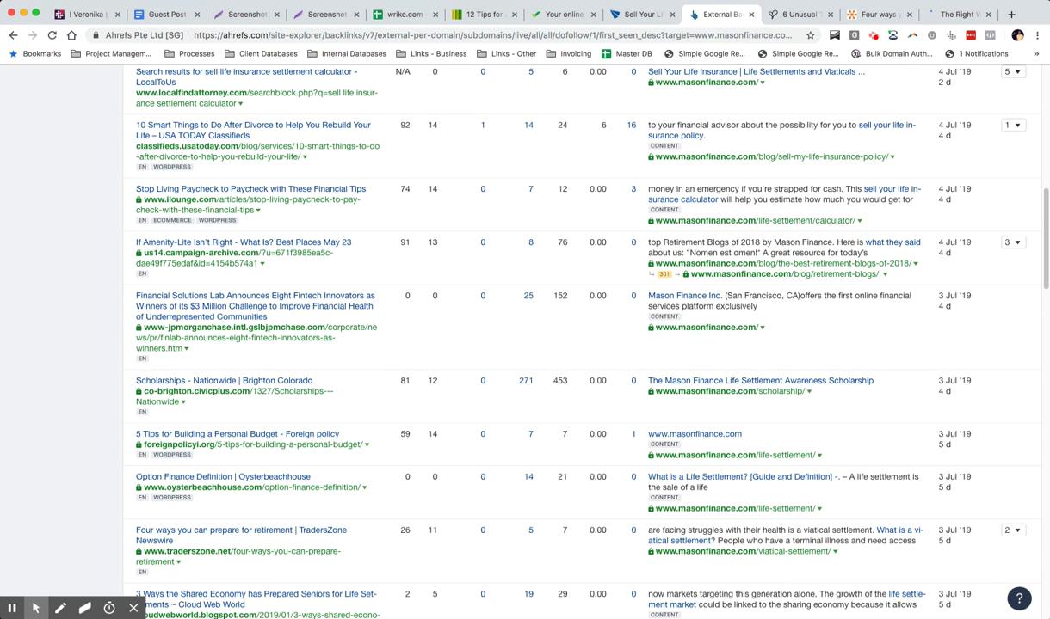
scroll(585, 344, "down", 1)
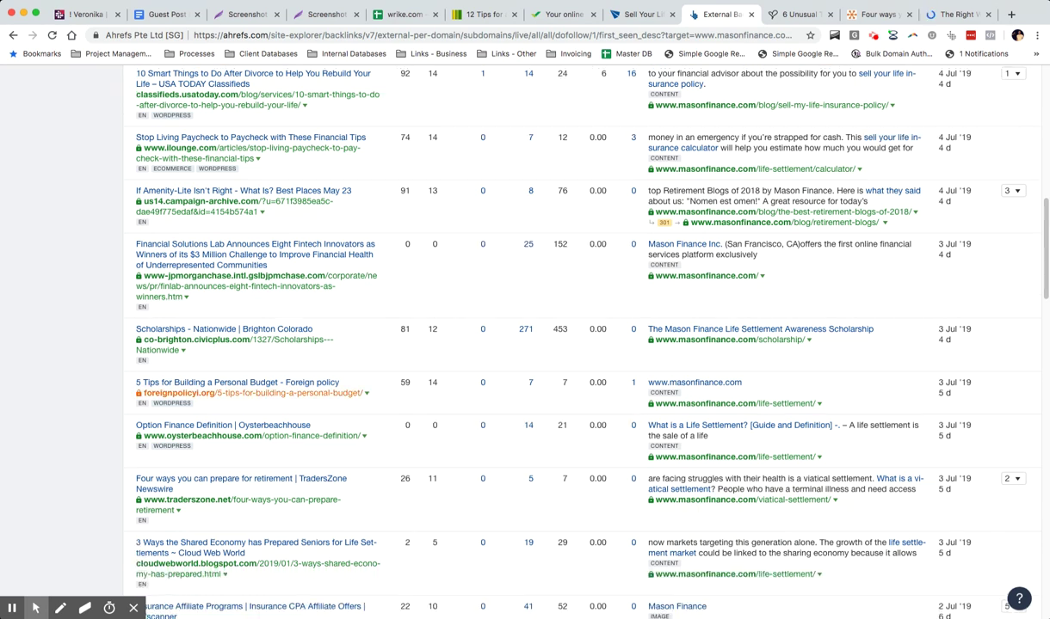
right_click(319, 396)
left_click(361, 404)
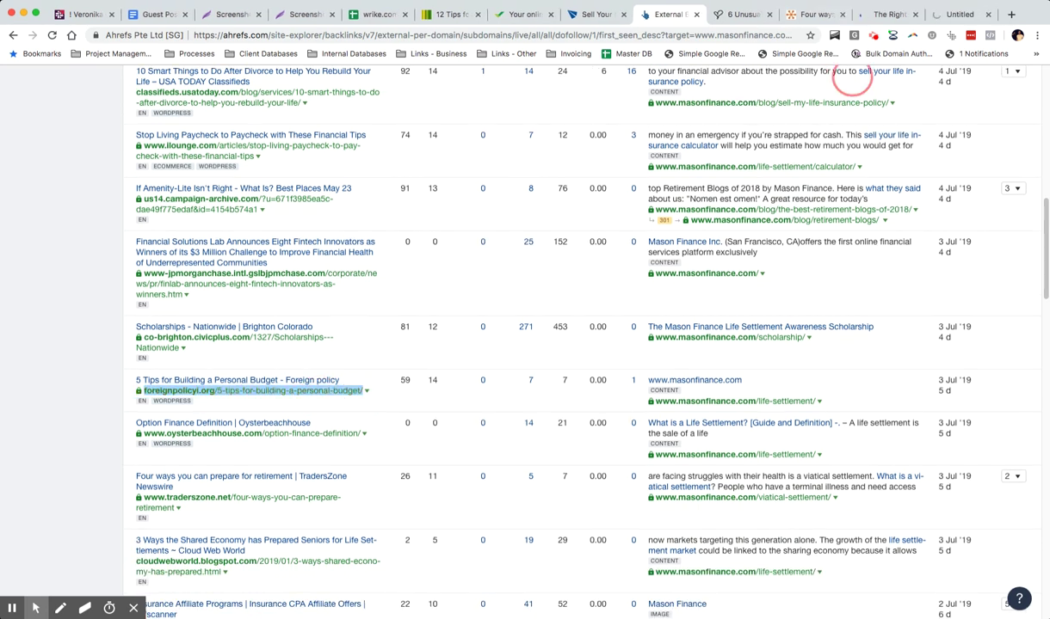
Skim the American Herald Tribune credit card article from its title to the end and back.
left_click(886, 15)
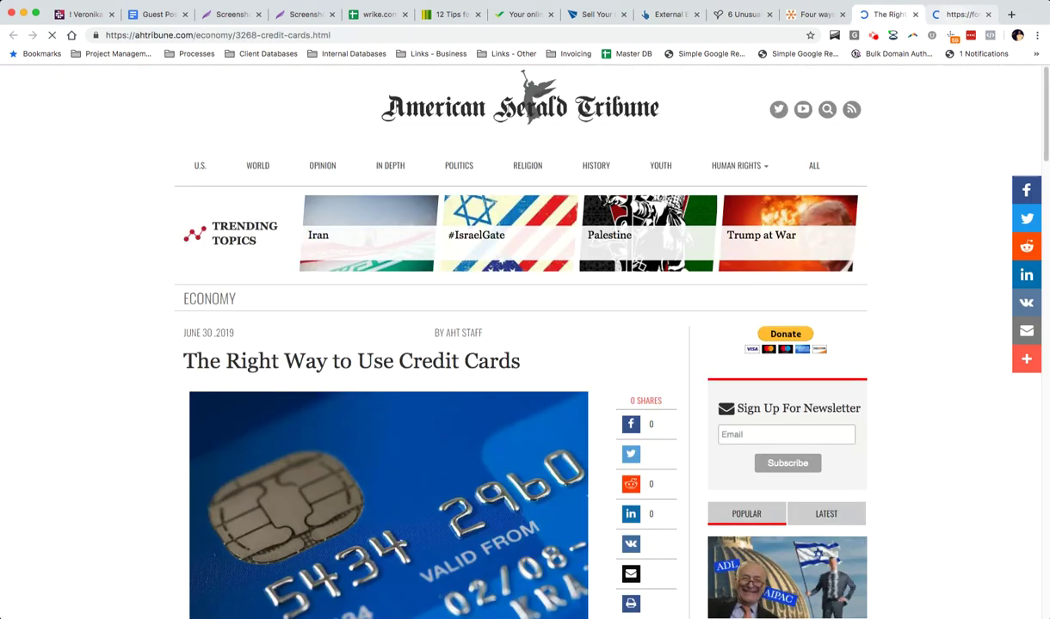
scroll(430, 344, "down", 20)
scroll(430, 344, "up", 20)
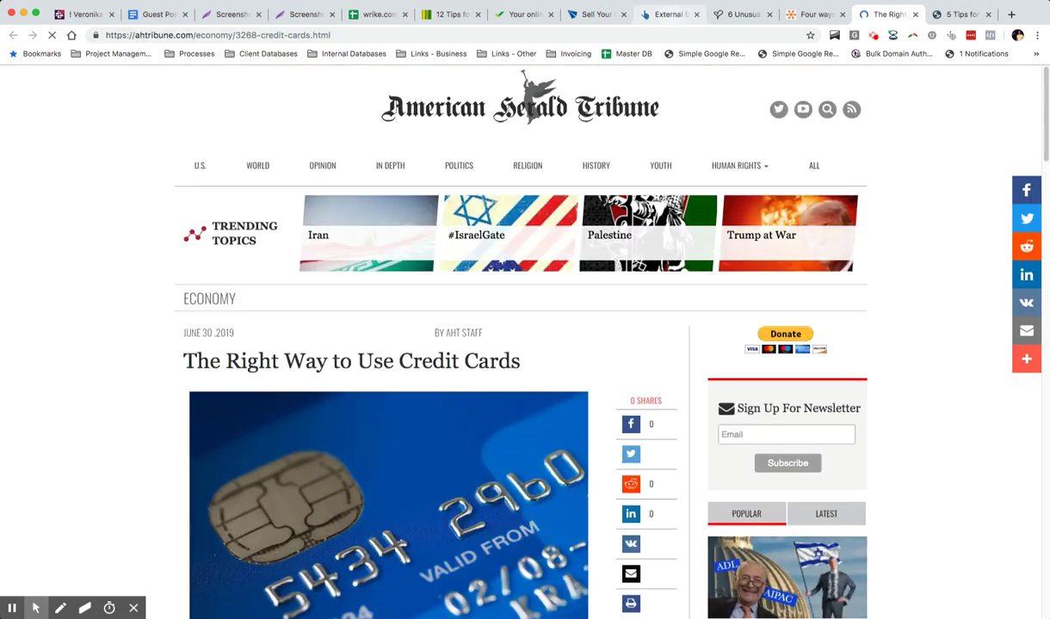
Replace the masonfinance.com target in Ahrefs with wrike.com and run the backlinks report.
left_click(666, 13)
scroll(407, 242, "up", 10)
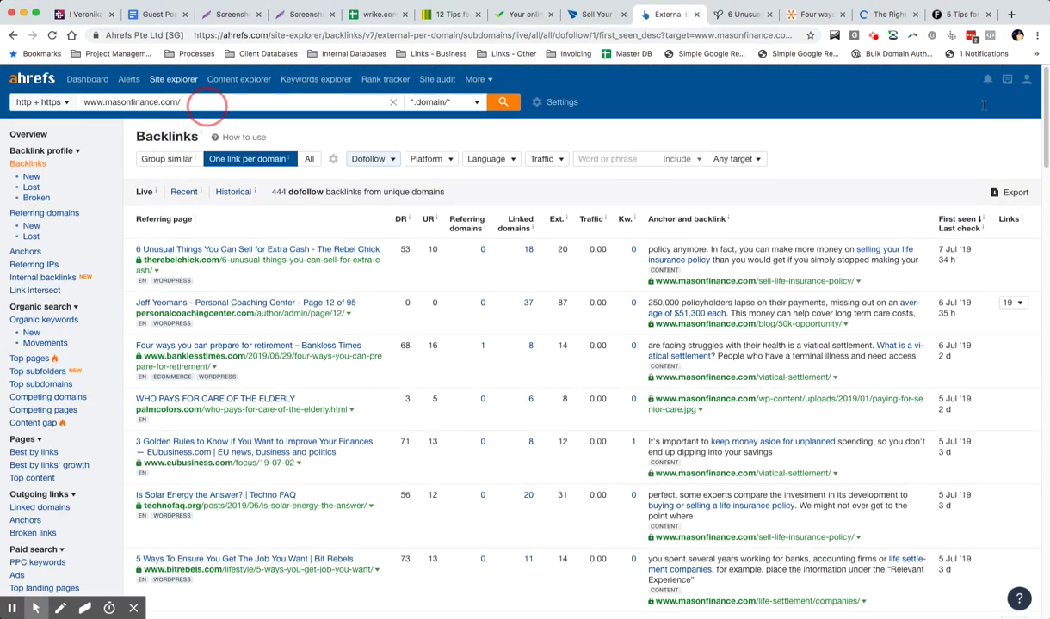
triple_click(191, 102)
type("wrike.com")
key("Return")
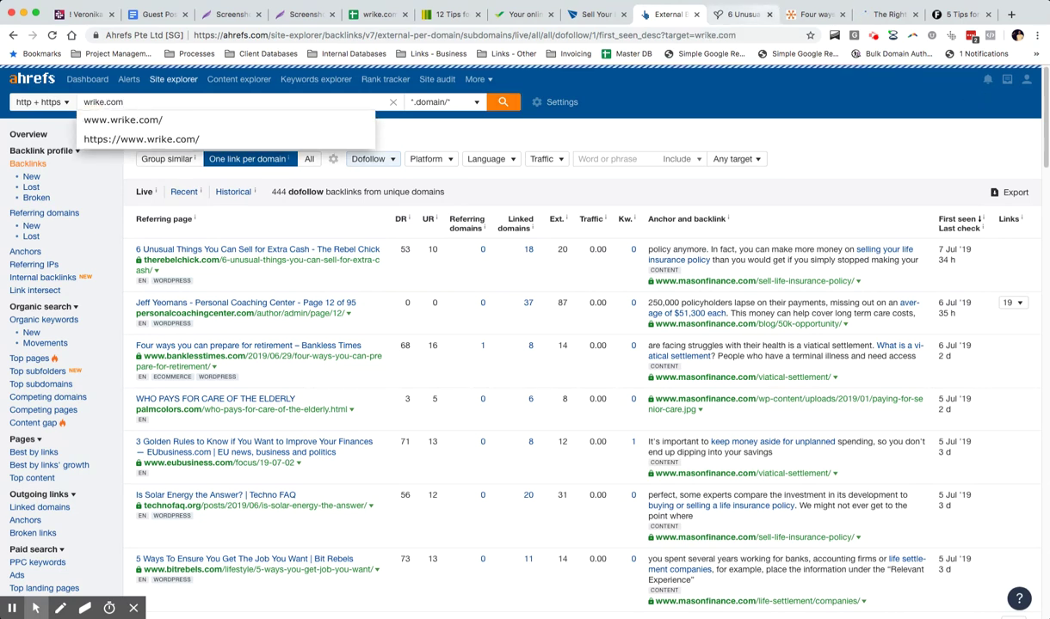
Close the browser tabs holding the Rebel Chick, Bankless Times and American Herald Tribune articles.
left_click(770, 15)
left_click(770, 14)
left_click(769, 14)
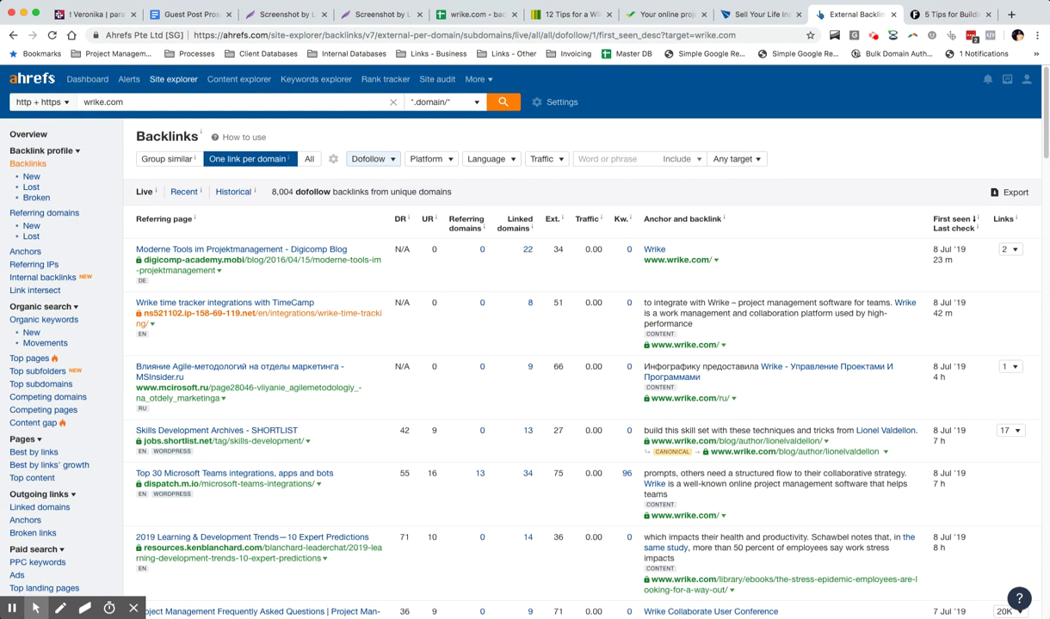
Scan the wrike.com dofollow backlinks by first seen date for referring page titles that look like guest posts.
scroll(585, 344, "down", 5)
scroll(585, 344, "up", 5)
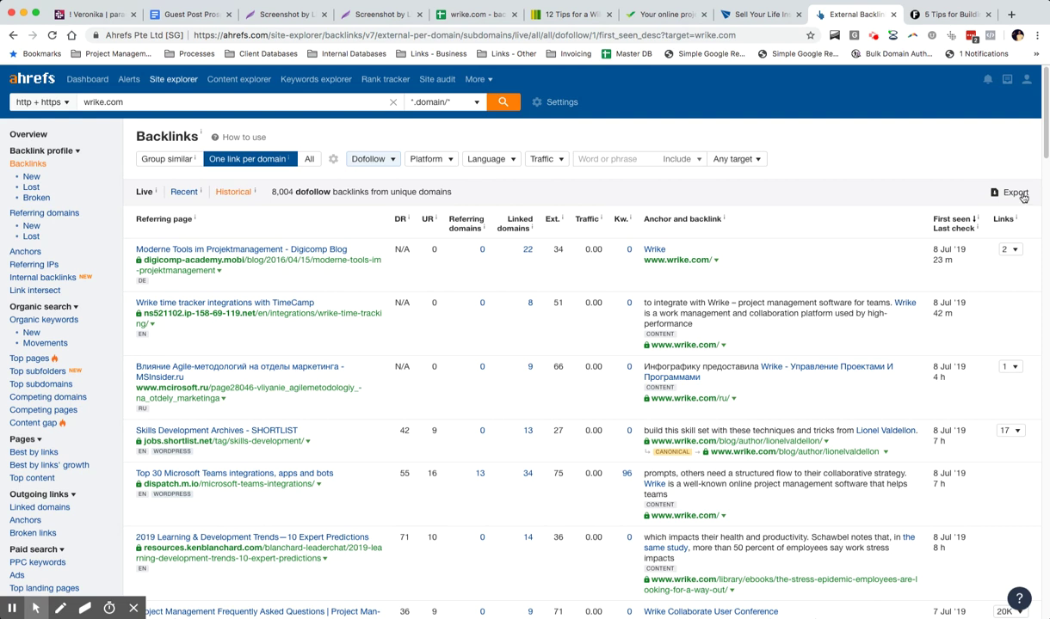
left_click(945, 218)
scroll(1026, 569, "down", 5)
scroll(941, 113, "up", 5)
scroll(996, 151, "down", 5)
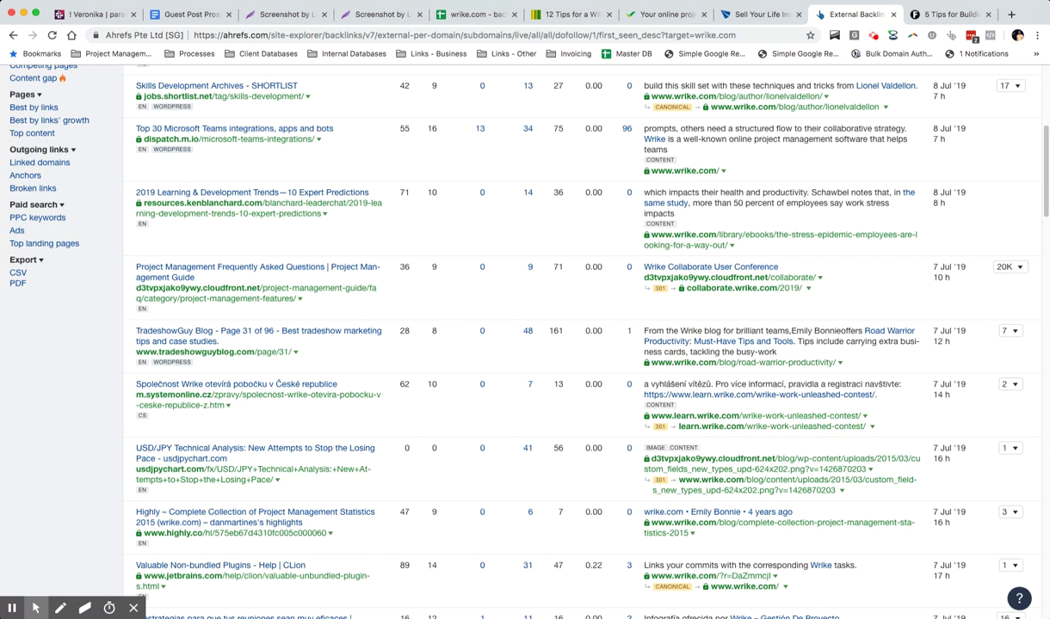
scroll(551, 344, "up", 5)
scroll(551, 344, "down", 7)
scroll(551, 344, "down", 3)
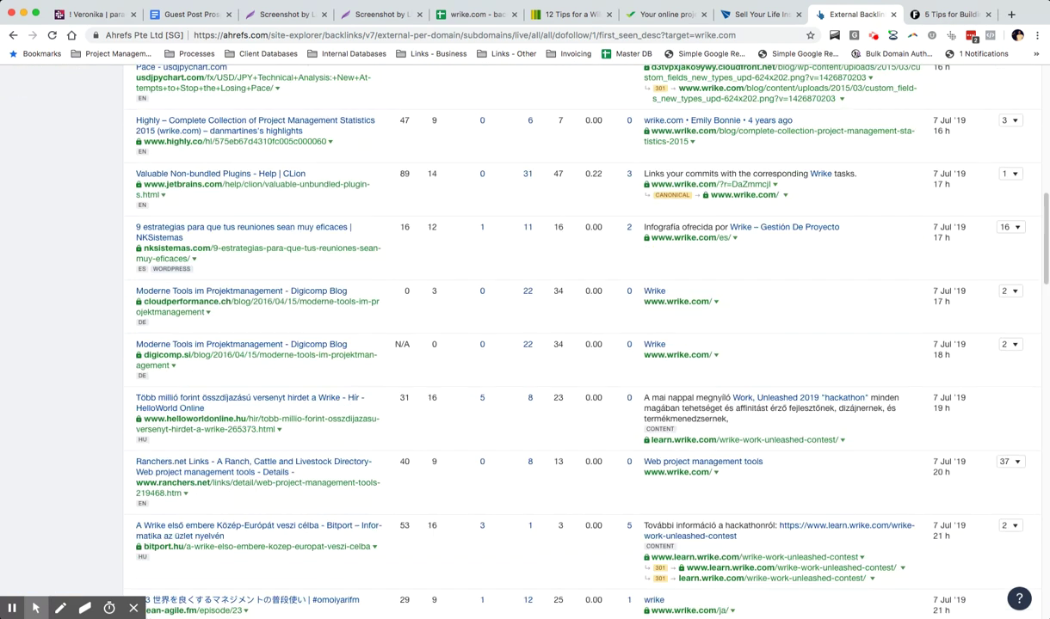
scroll(551, 344, "down", 3)
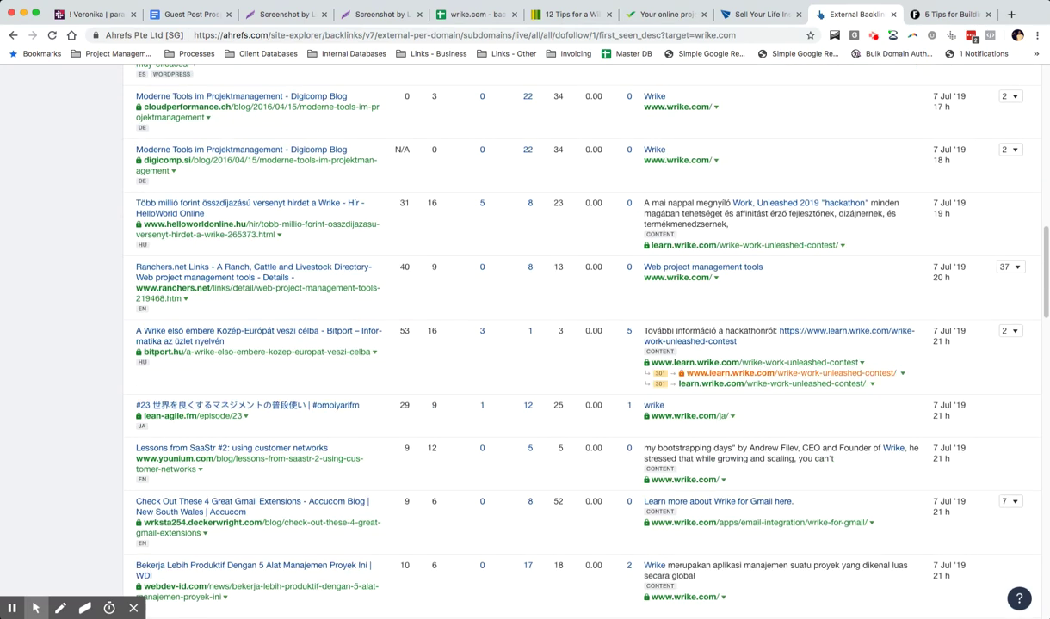
scroll(550, 344, "down", 3)
scroll(551, 345, "down", 7)
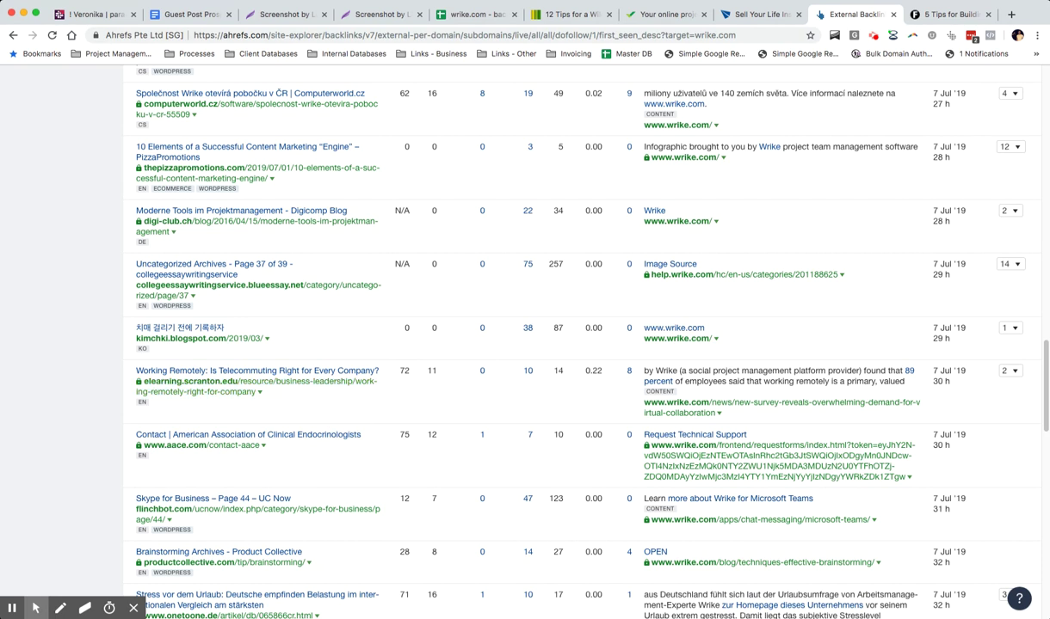
scroll(551, 344, "down", 3)
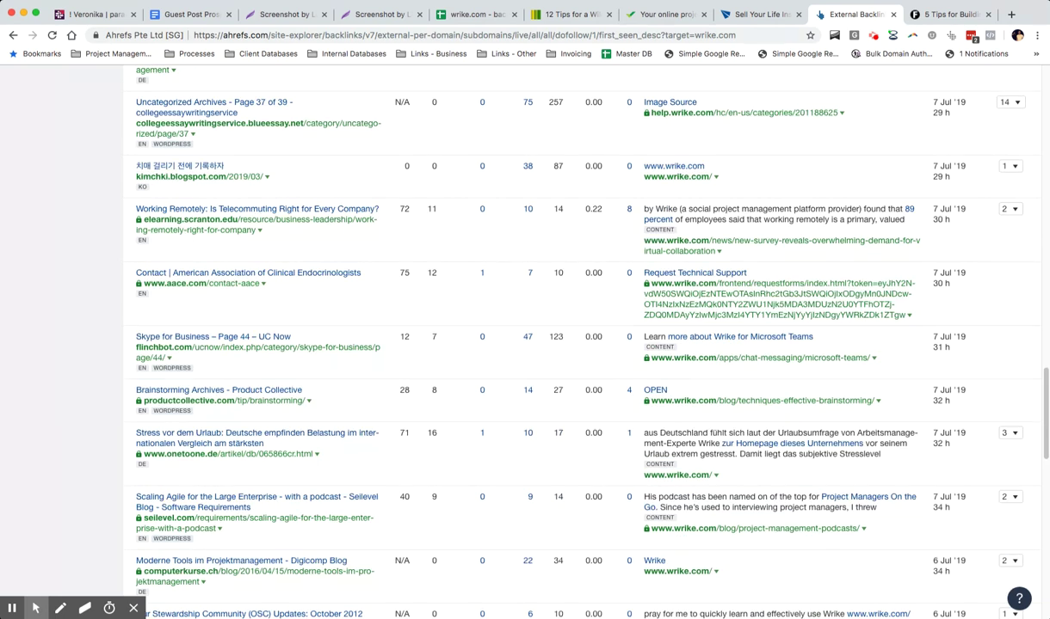
scroll(585, 344, "down", 1)
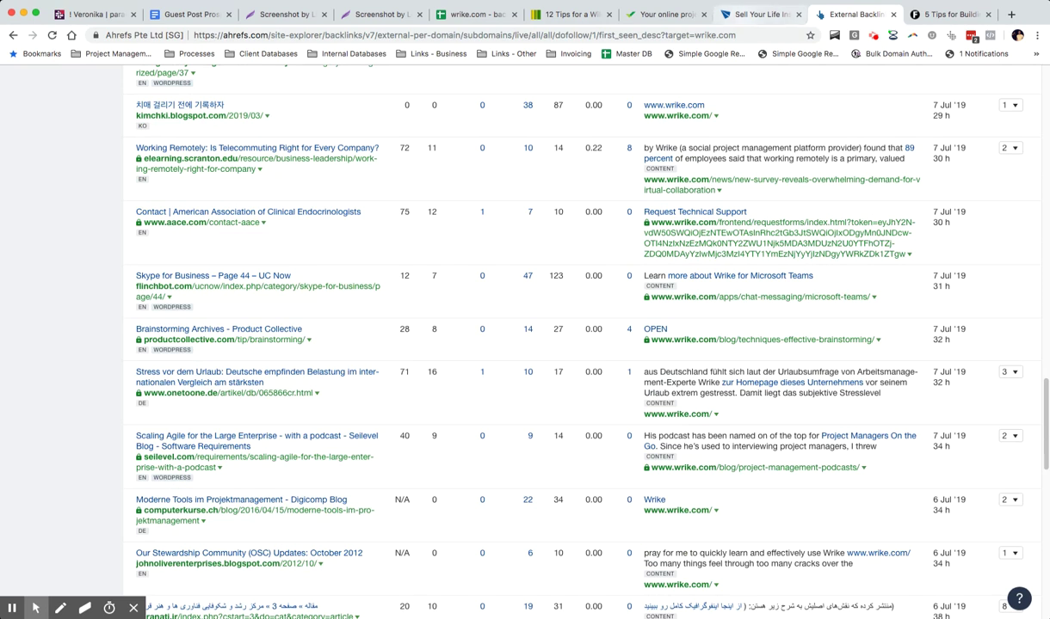
Glance at the Mason Finance homepage, then recheck the start of the wrike.com backlinks list.
left_click(755, 14)
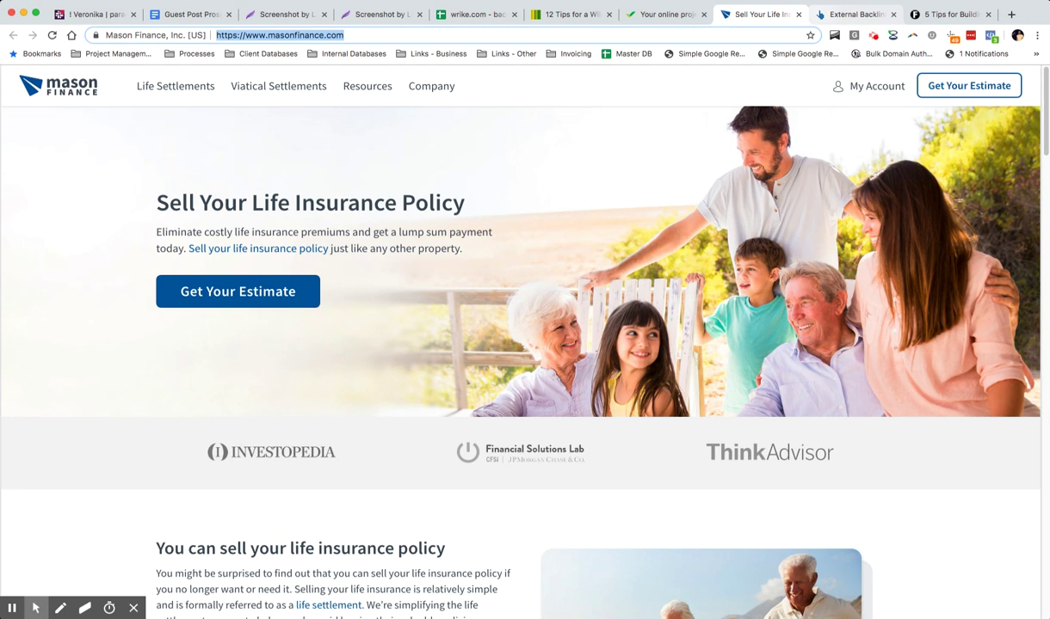
key("ctrl+Tab")
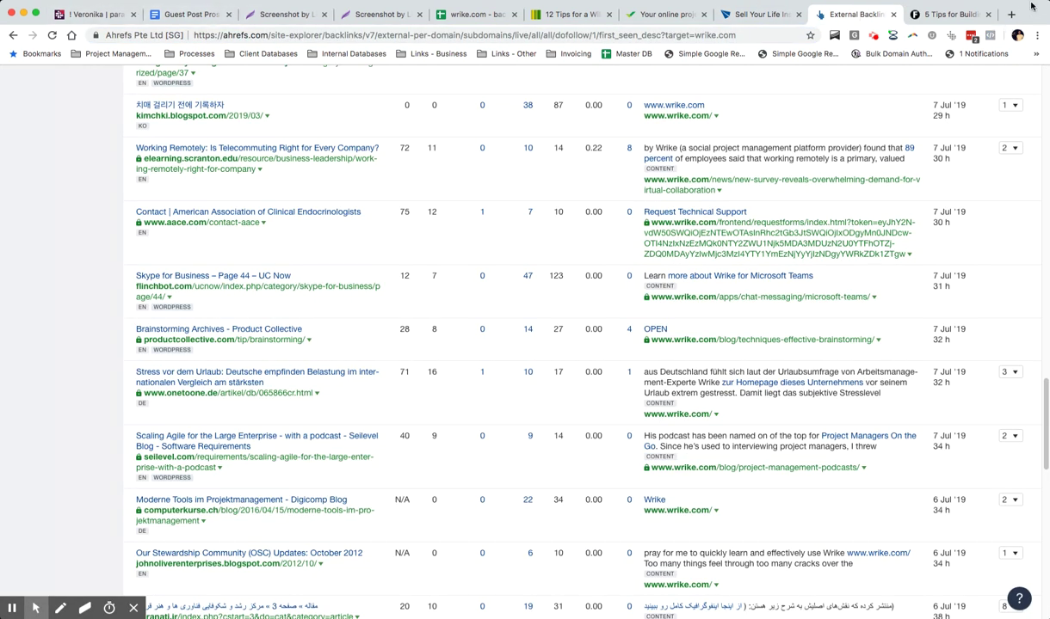
left_click_drag(1033, 4, 1034, 3)
scroll(1027, 201, "up", 20)
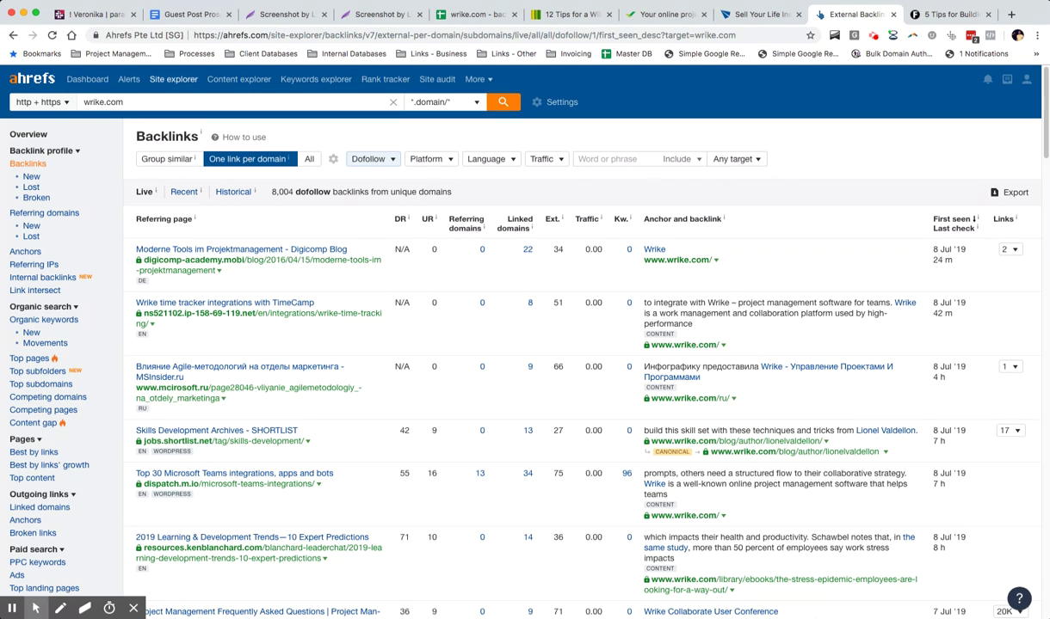
scroll(933, 516, "down", 3)
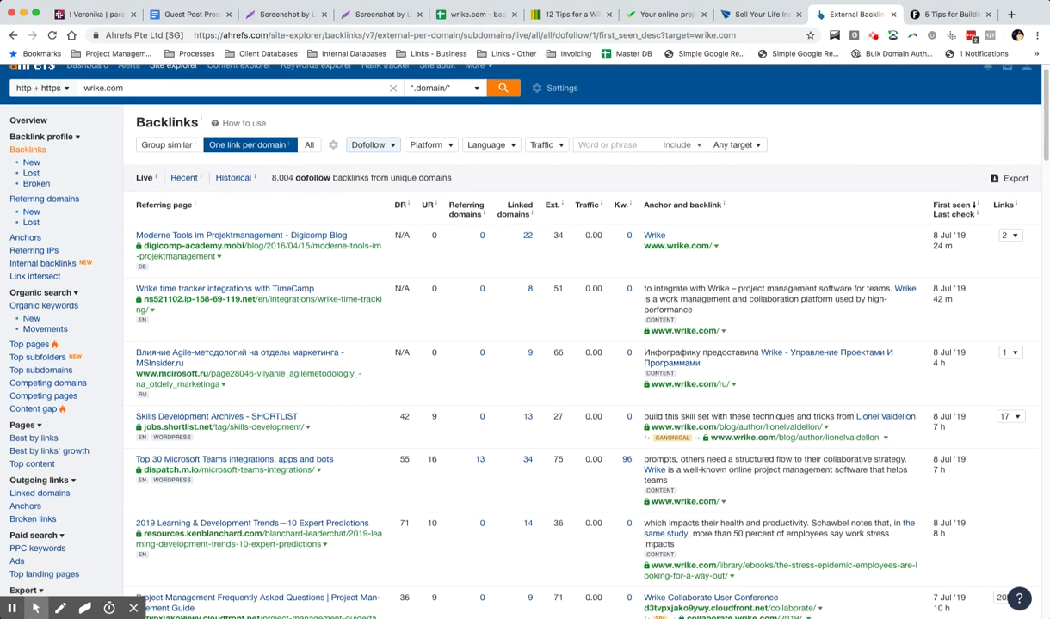
scroll(585, 344, "up", 3)
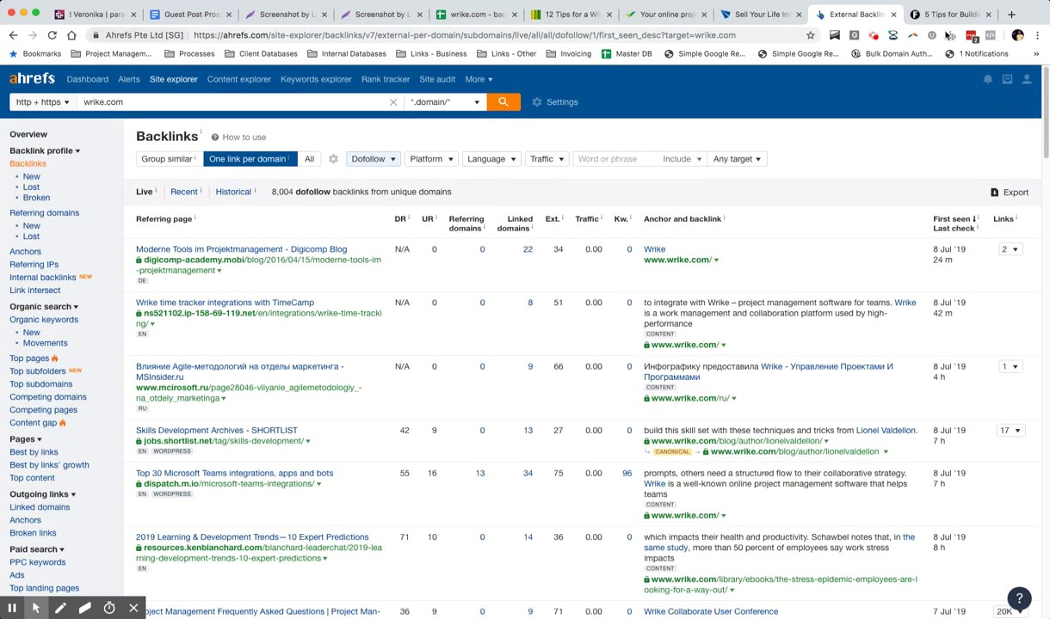
Switch to the Guest Post Prospecting Google Doc and highlight the bullet "Our competitors have already done the hard work for us!!!".
left_click(182, 15)
left_click_drag(565, 266, 340, 266)
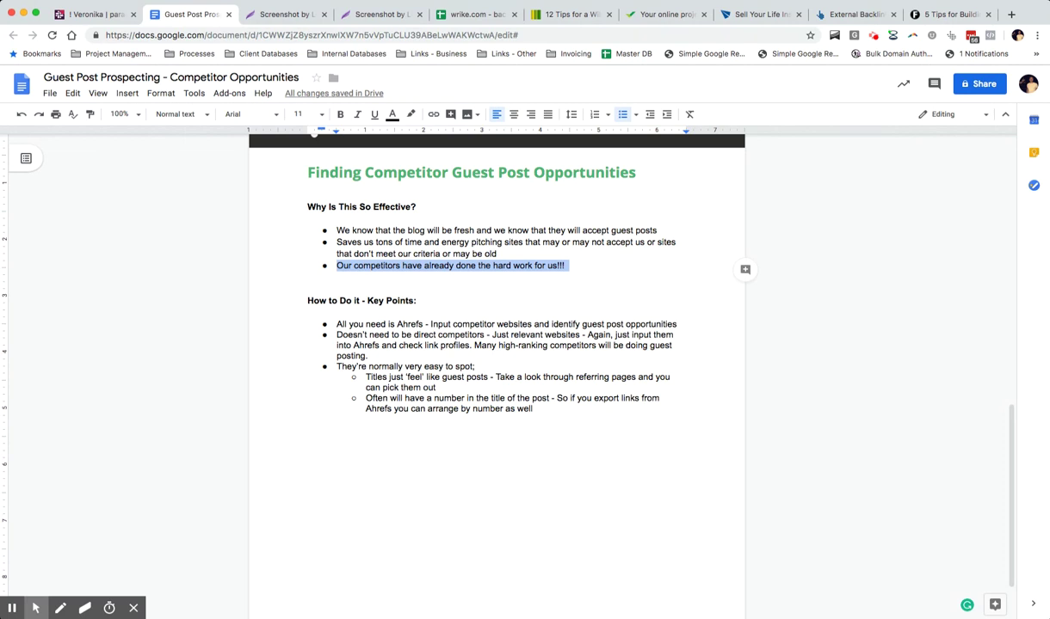
Revisit the bullet about competitors having done the hard work under "Why Is This So Effective?" and clear the text highlight.
left_click(598, 269)
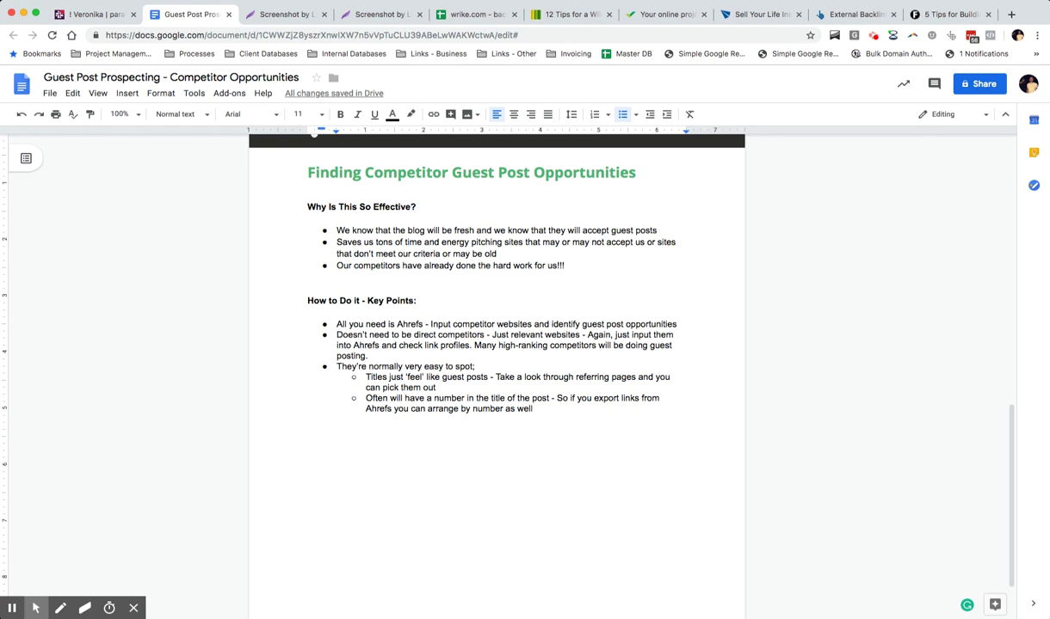
scroll(496, 361, "up", 2)
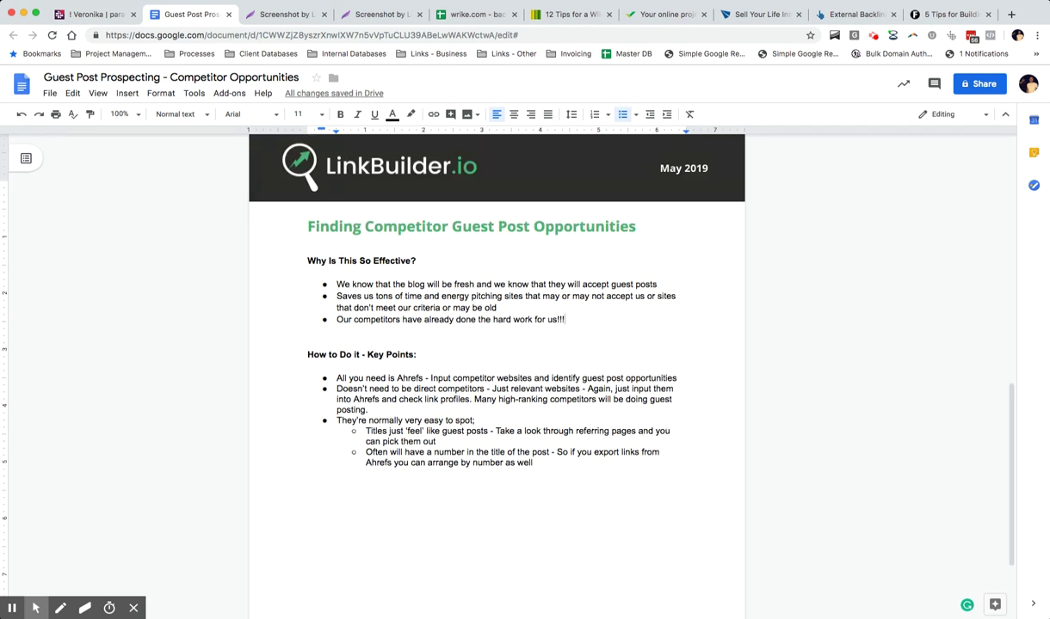
left_click_drag(563, 319, 403, 316)
left_click(396, 315)
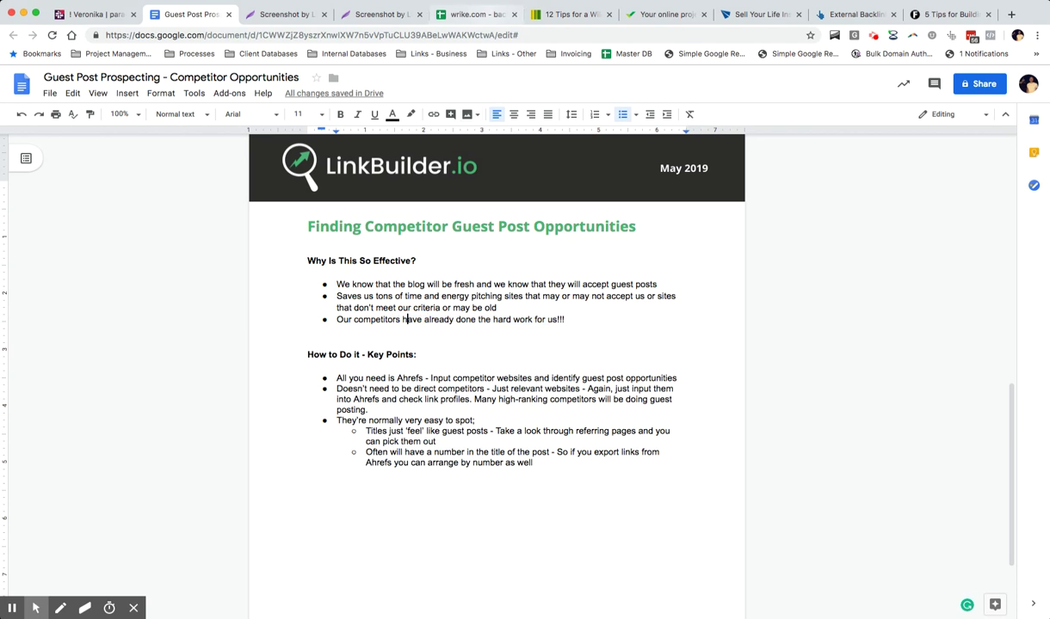
Switch to the wrike.com backlinks spreadsheet and highlight the Referring Page Title column and its first number-led titles.
left_click(469, 15)
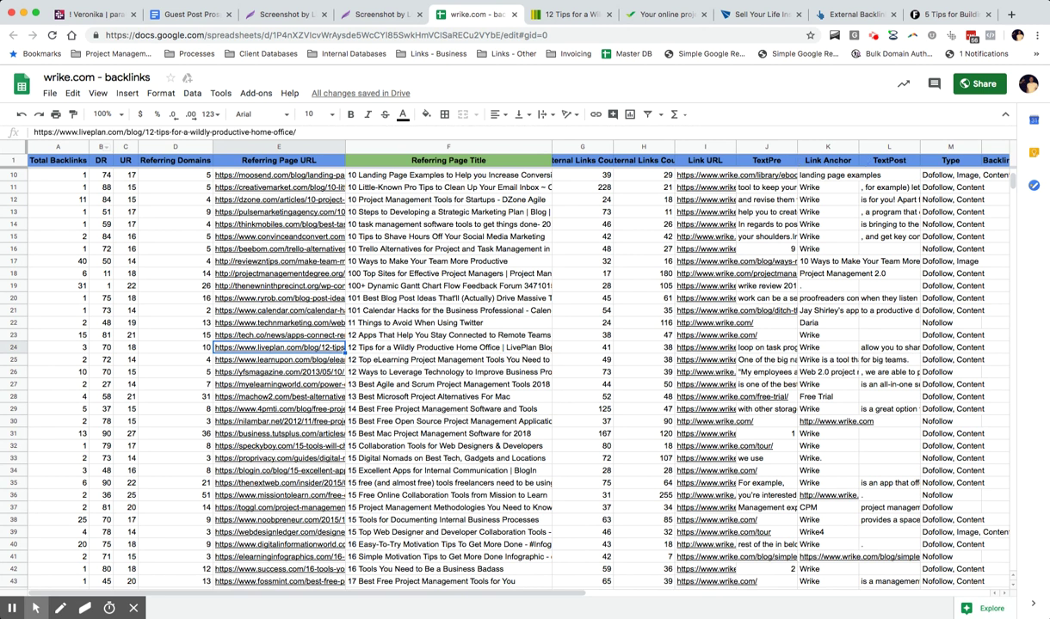
left_click(448, 147)
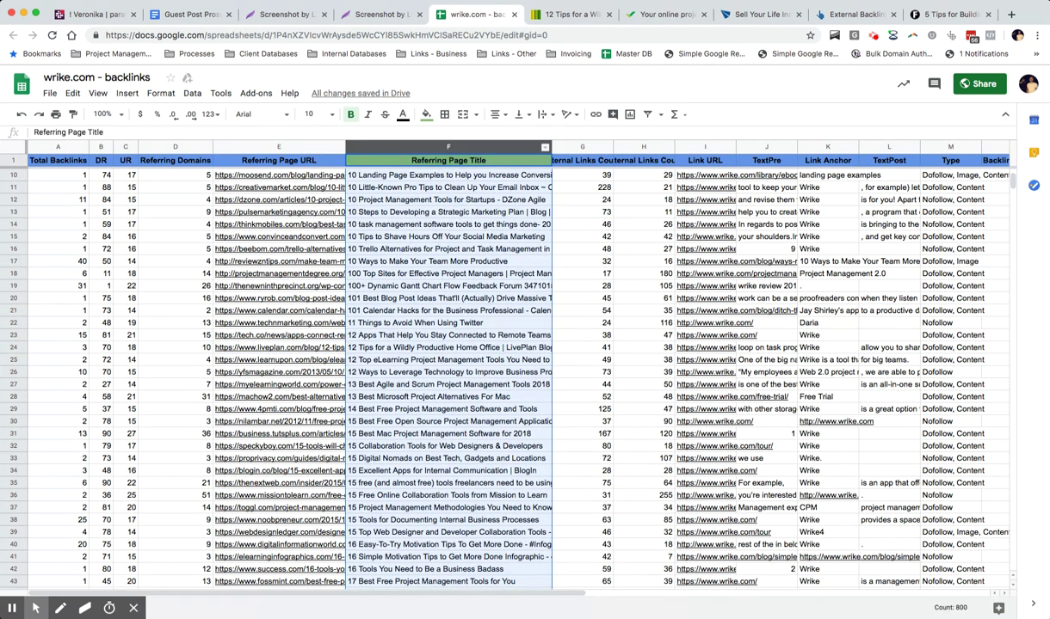
left_click(644, 261)
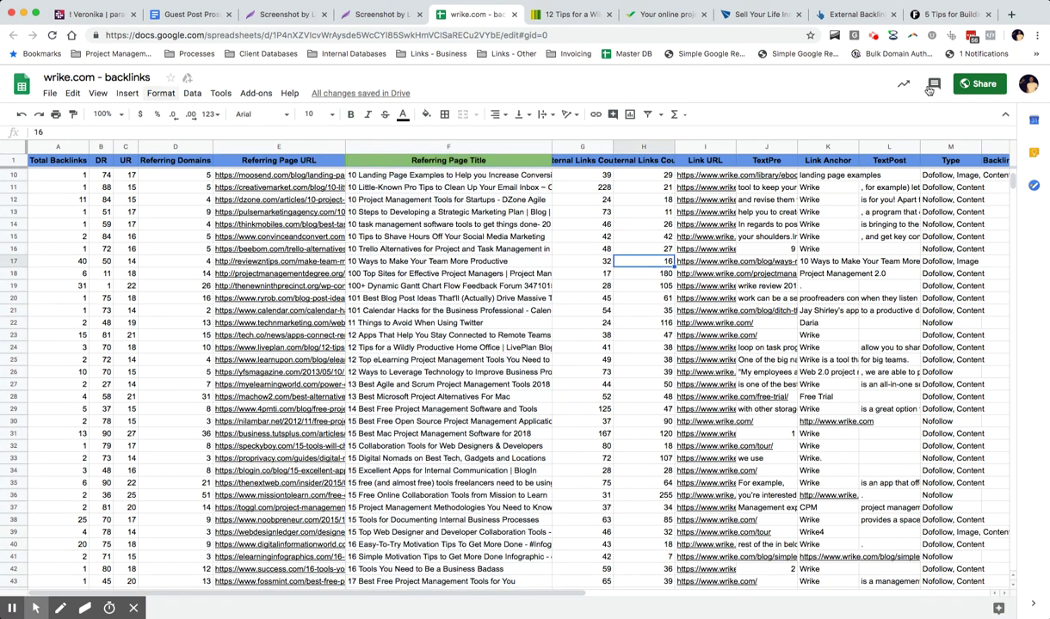
left_click_drag(419, 174, 434, 417)
left_click(447, 249)
Scan further down the Referring Page Title column, highlighting groups of titles that begin with a number.
scroll(499, 370, "down", 10)
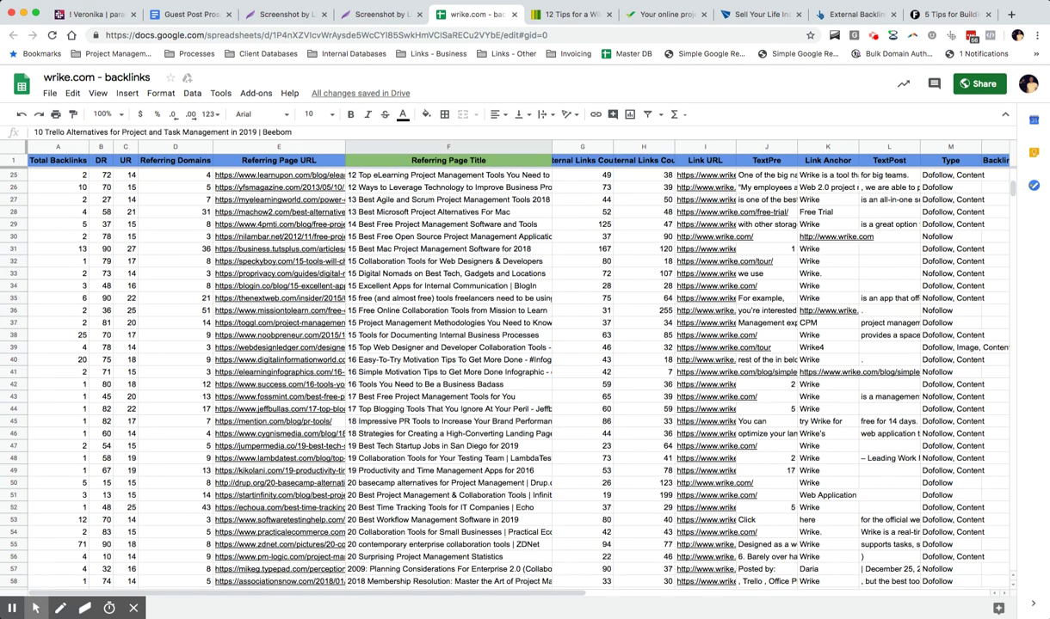
scroll(448, 370, "up", 5)
left_click_drag(448, 200, 458, 335)
left_click(644, 298)
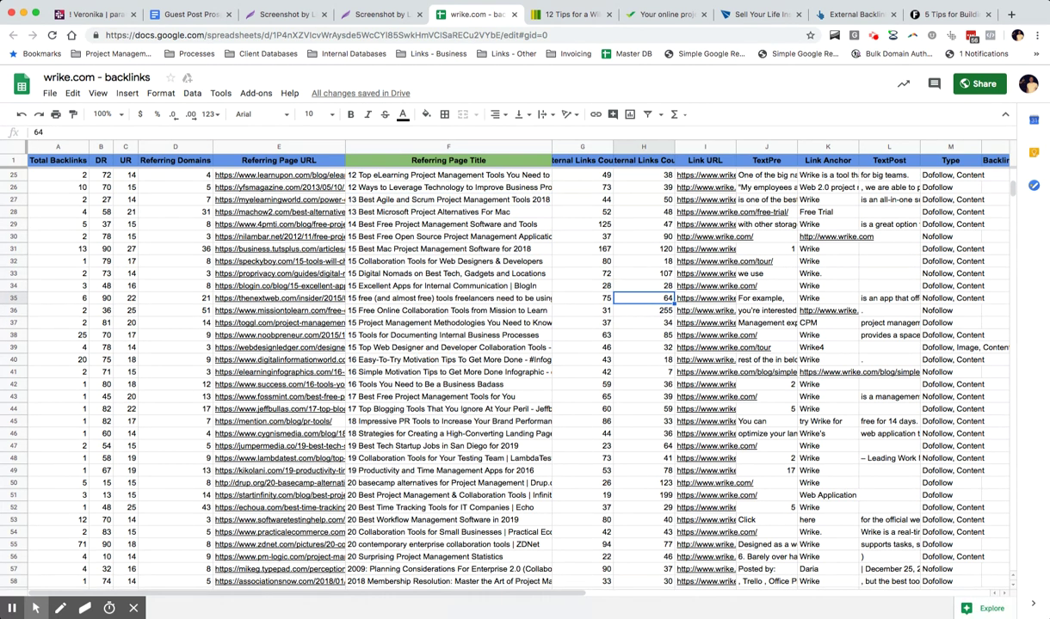
left_click_drag(434, 372, 409, 230)
left_click(711, 314)
left_click_drag(449, 187, 446, 411)
scroll(450, 362, "down", 5)
left_click(644, 371)
Go to the referring page titles beginning with "How" and highlight the group of "How to" titles.
scroll(644, 371, "down", 4)
scroll(516, 379, "down", 20)
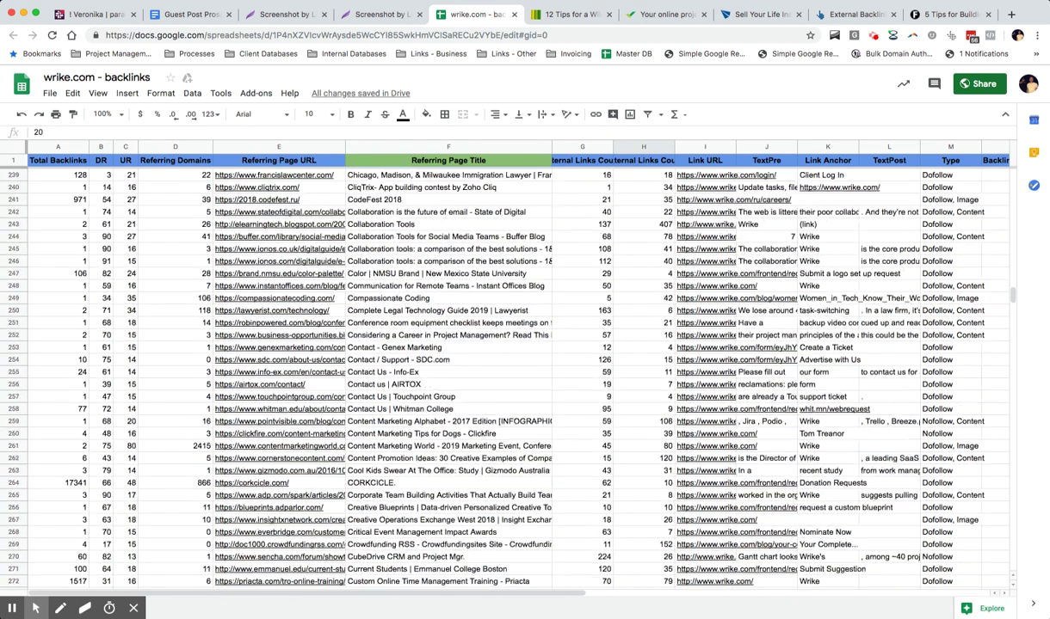
scroll(516, 378, "down", 10)
scroll(517, 378, "down", 1)
left_click_drag(482, 446, 482, 496)
left_click(587, 459)
left_click_drag(482, 446, 482, 508)
left_click(641, 470)
scroll(641, 471, "down", 1)
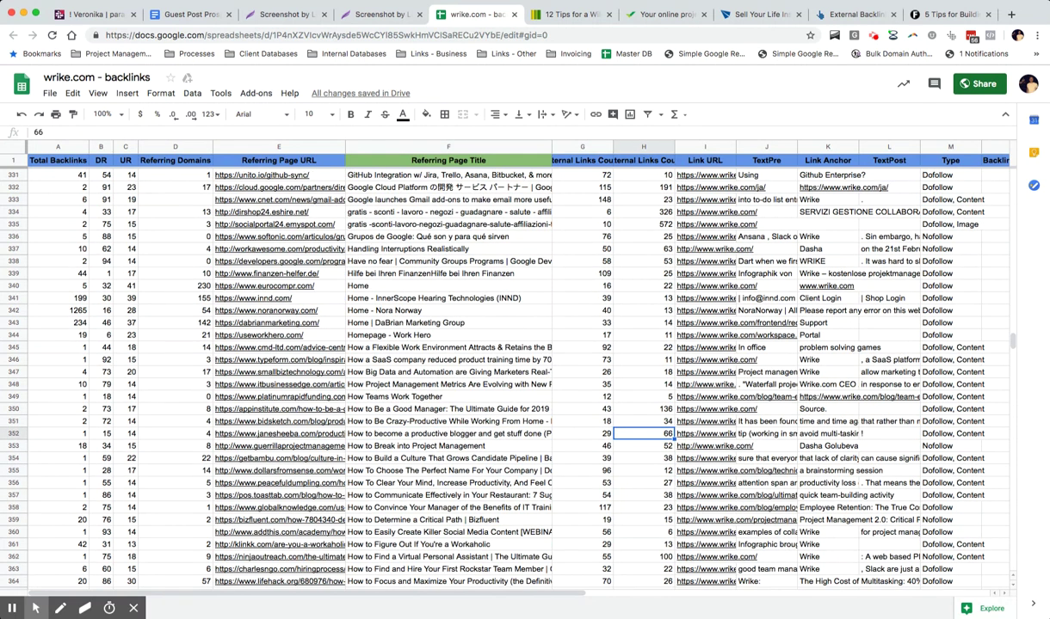
Open the referring page "How to Break into Project Management" from row 353 in a new tab and view it.
left_click(275, 445)
left_click(290, 427)
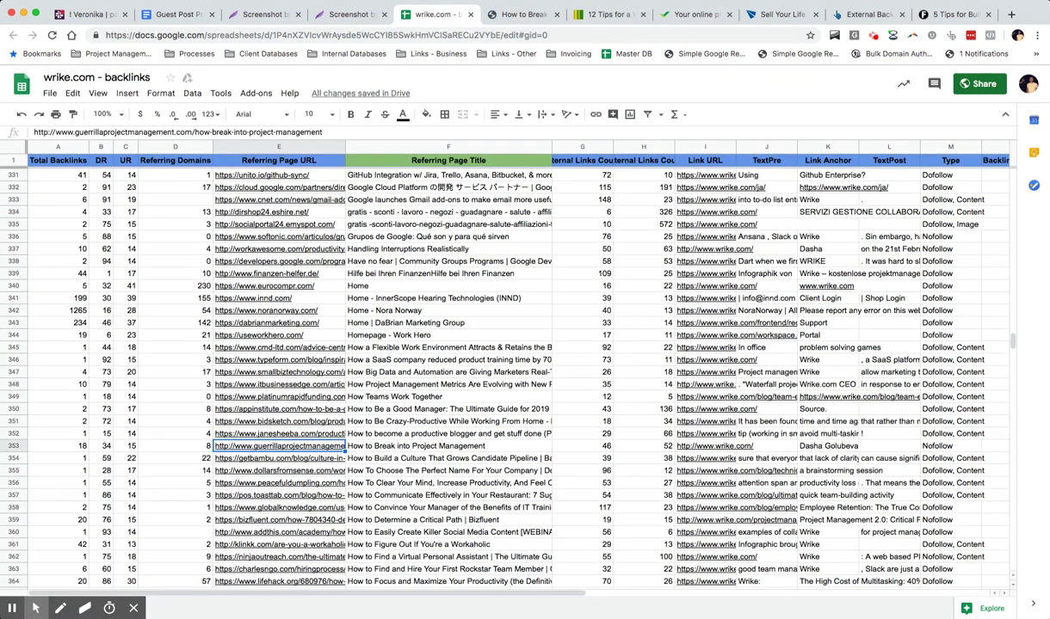
left_click(413, 446)
left_click(288, 446)
left_click(453, 410)
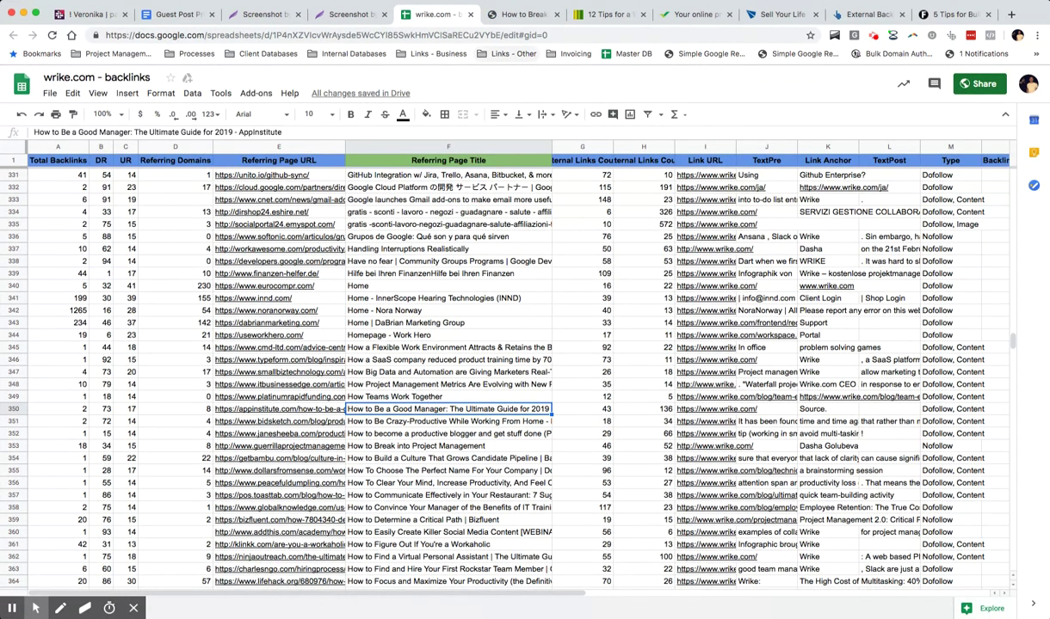
left_click(523, 14)
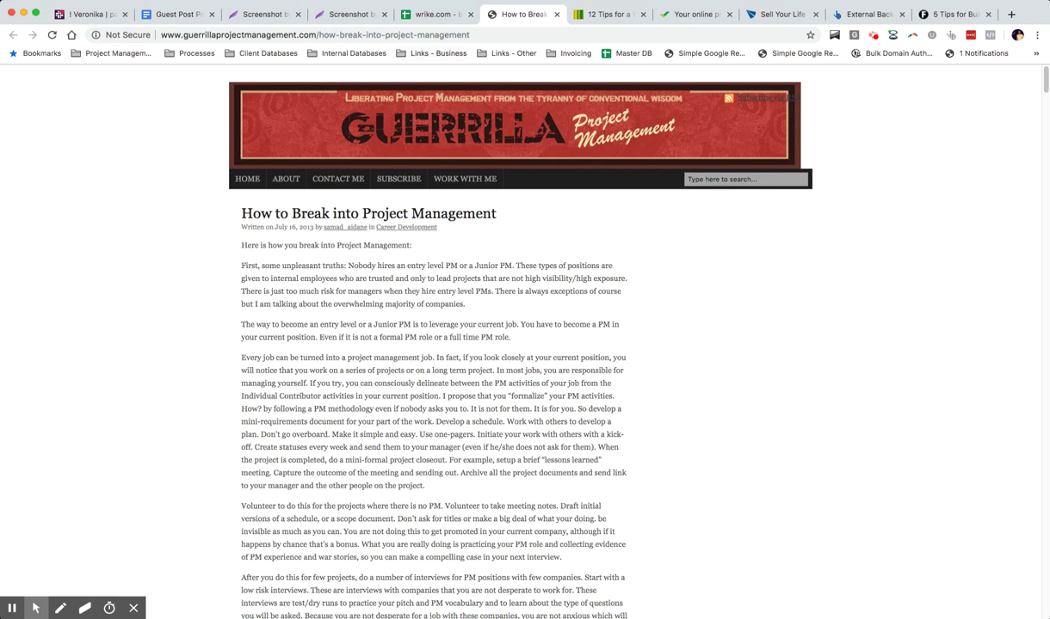
Return to the backlinks spreadsheet and select the numbered titles about freelancer project management tools and content planning tools.
left_click(432, 14)
scroll(449, 370, "up", 18)
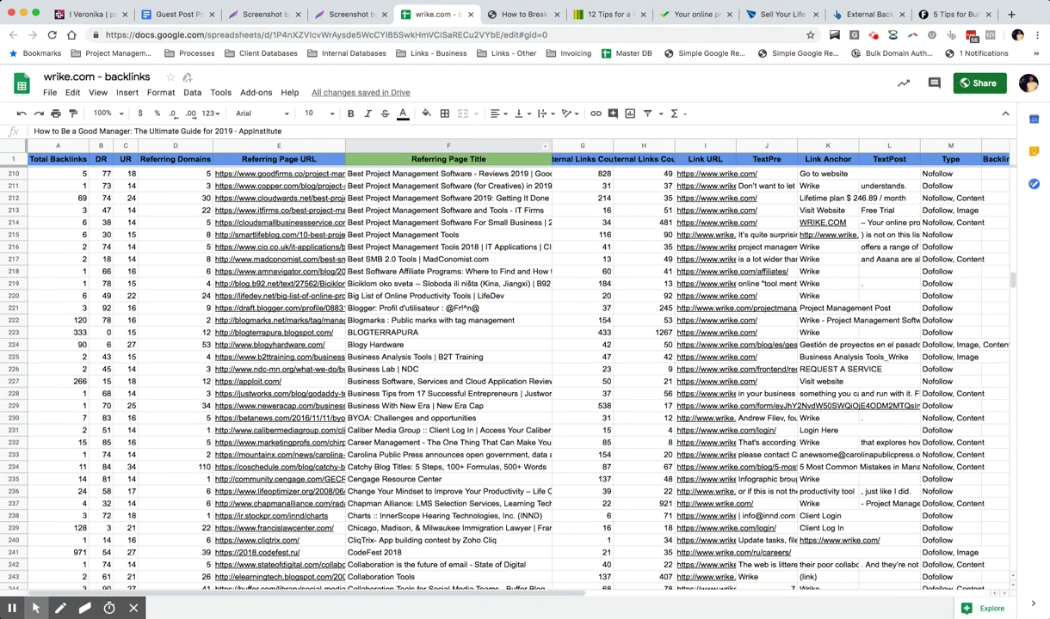
scroll(516, 370, "up", 15)
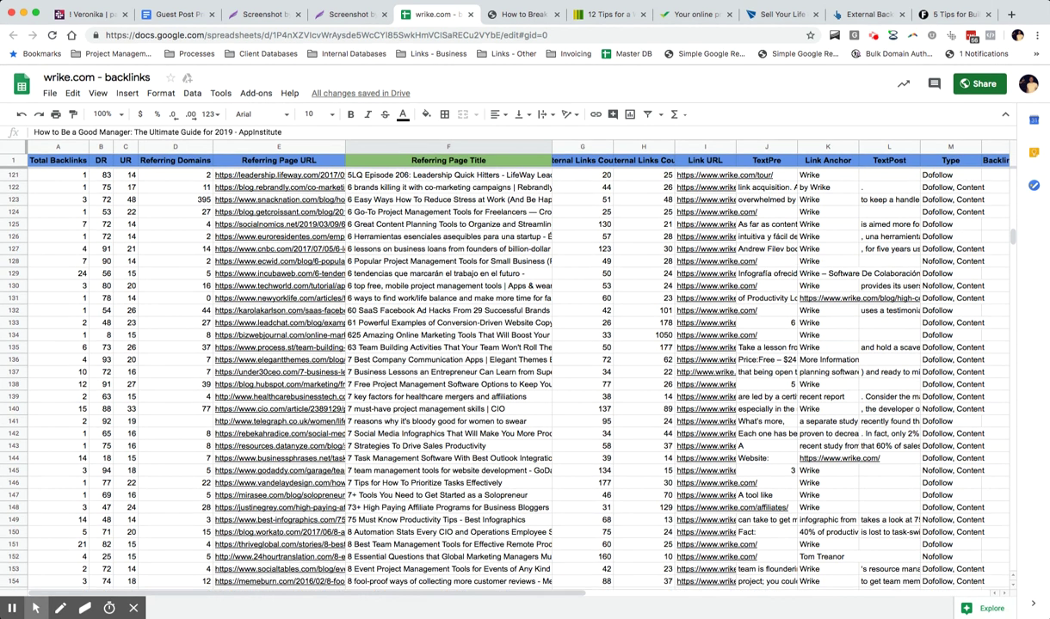
left_click(448, 212)
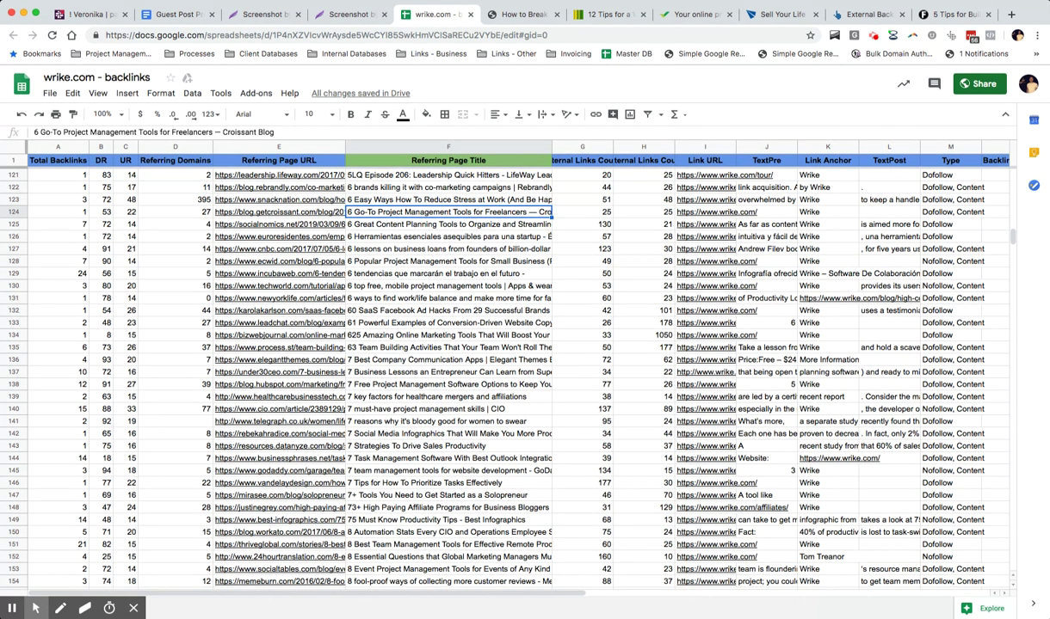
left_click(435, 223)
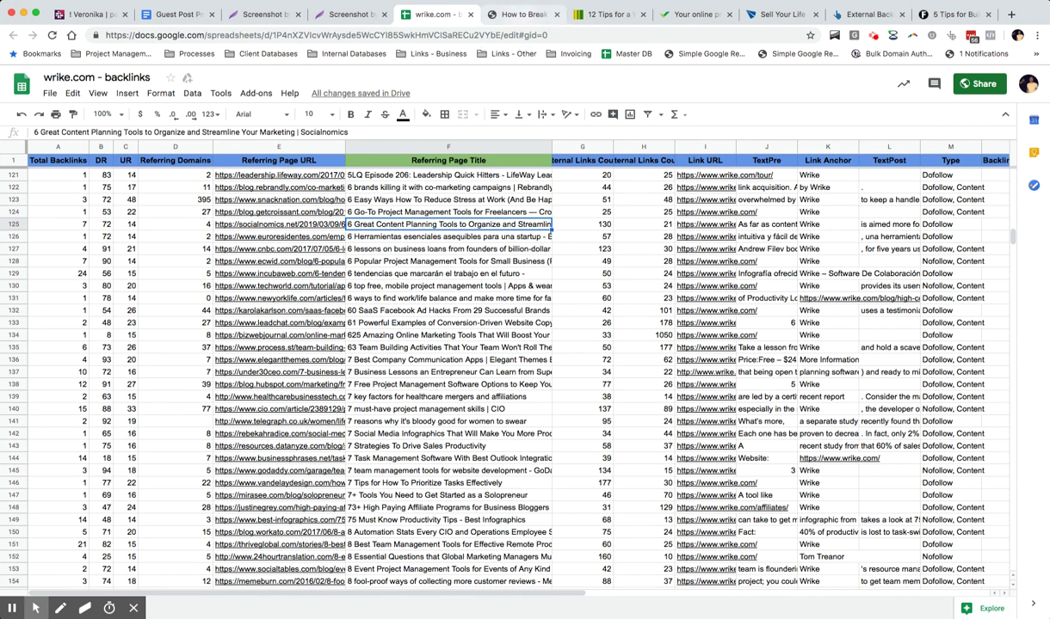
Skim the "How to Break into Project Management" article from start to comments and return to the Guest Post Prospecting document.
left_click(522, 15)
scroll(436, 344, "down", 4)
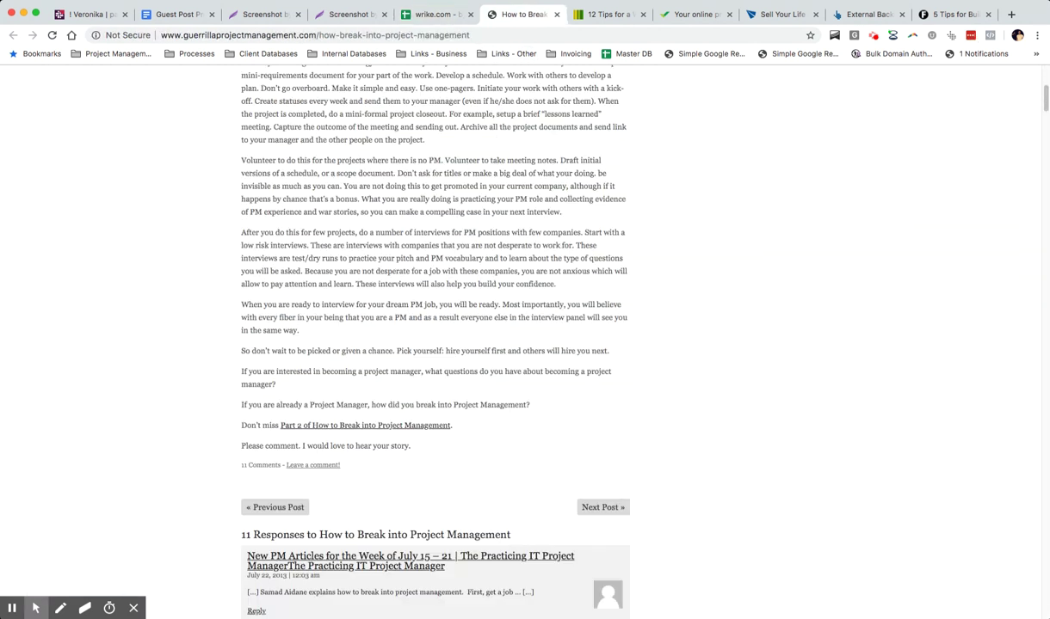
scroll(435, 344, "up", 5)
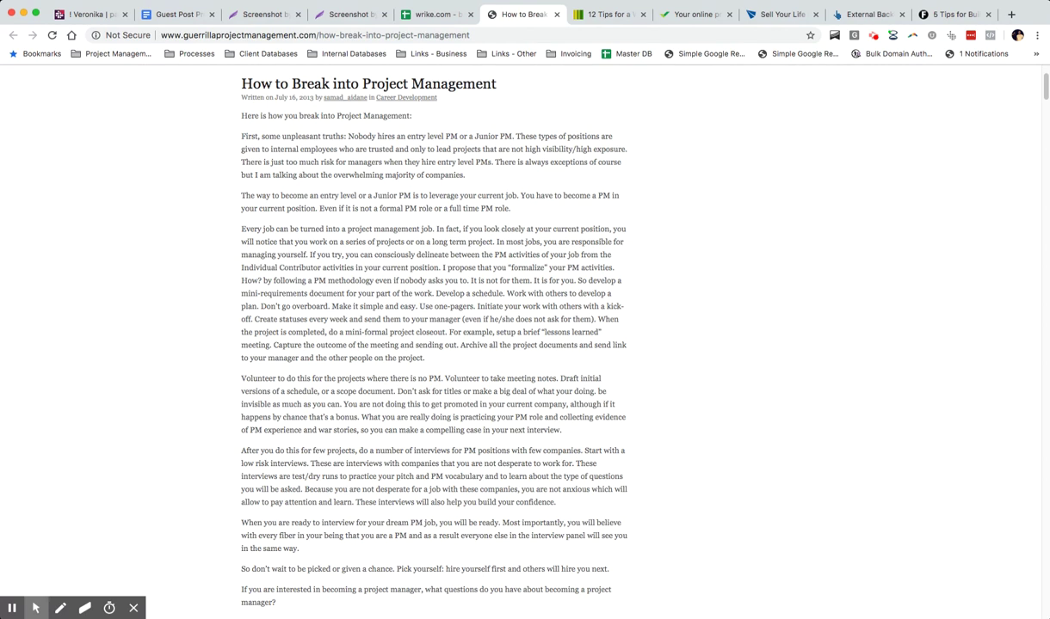
scroll(434, 344, "down", 8)
scroll(435, 345, "up", 11)
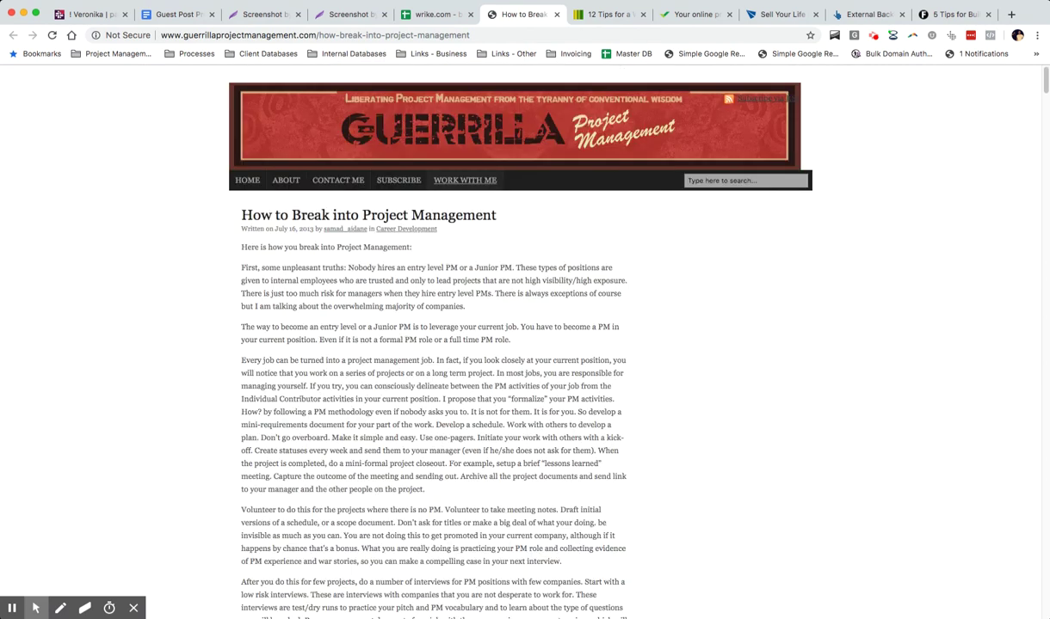
key("super+2")
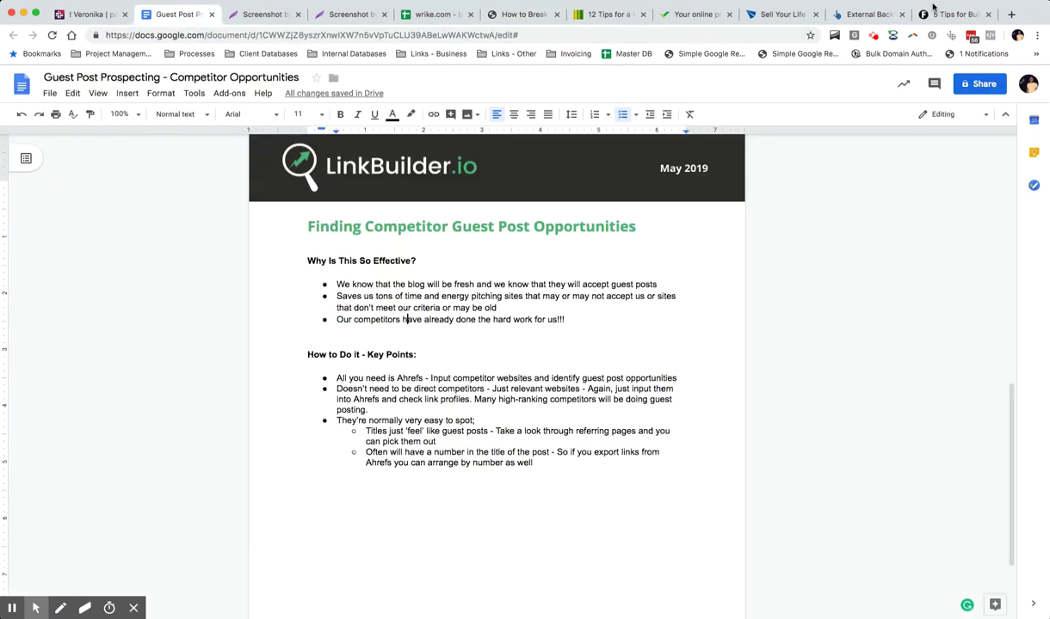